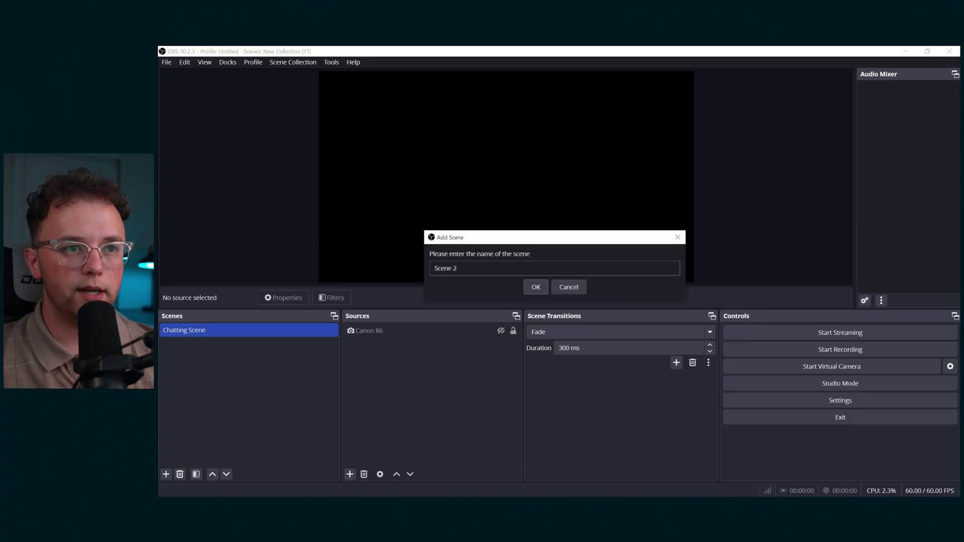
Step: Add a 'Check In Redeem' scene with a 'Check In Animation' media source playing 2. Blue Flower.mov
type("Check In Re")
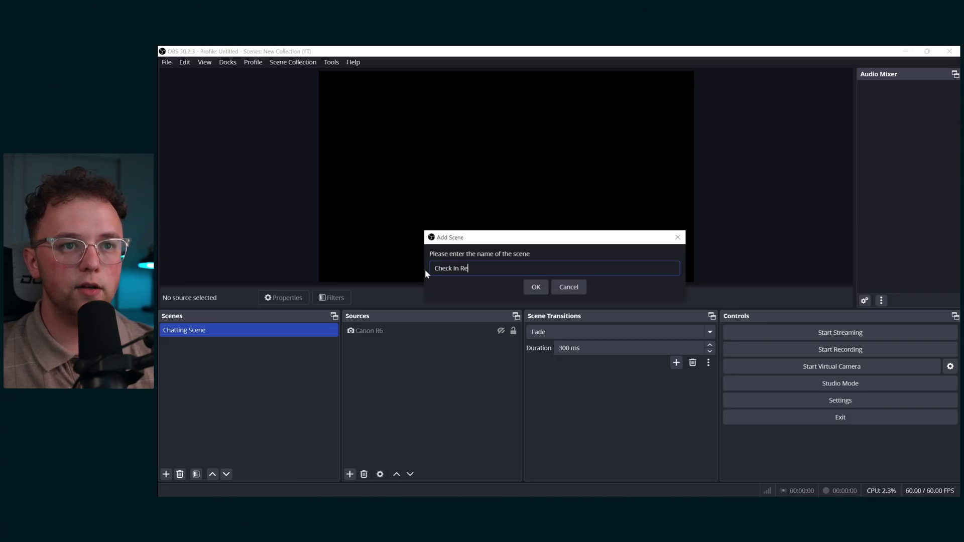
type("deem")
key("Return")
left_click(350, 474)
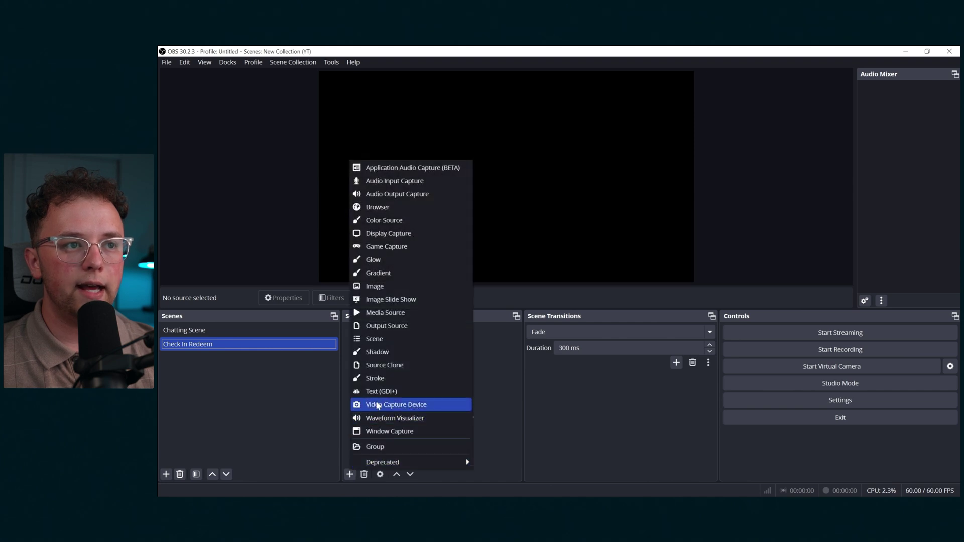
left_click(387, 325)
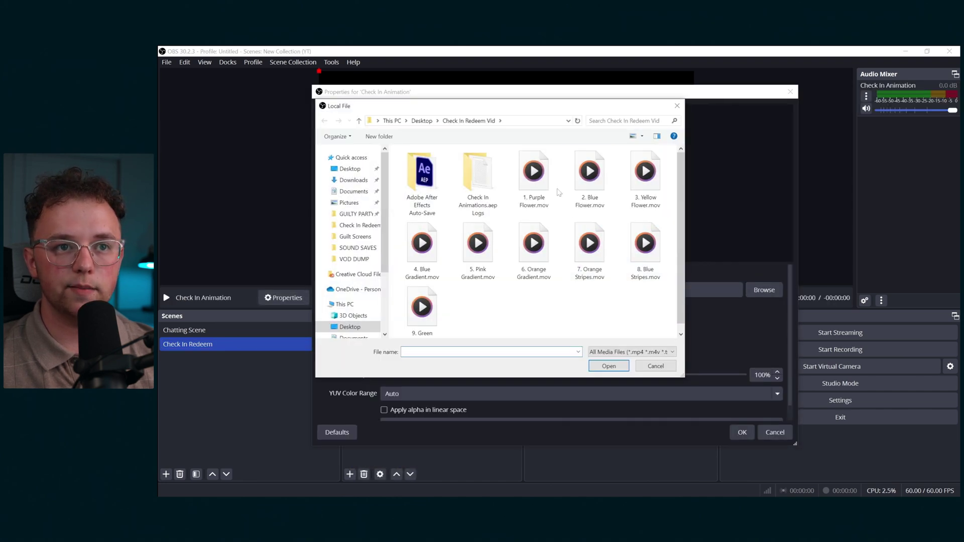
left_click(597, 188)
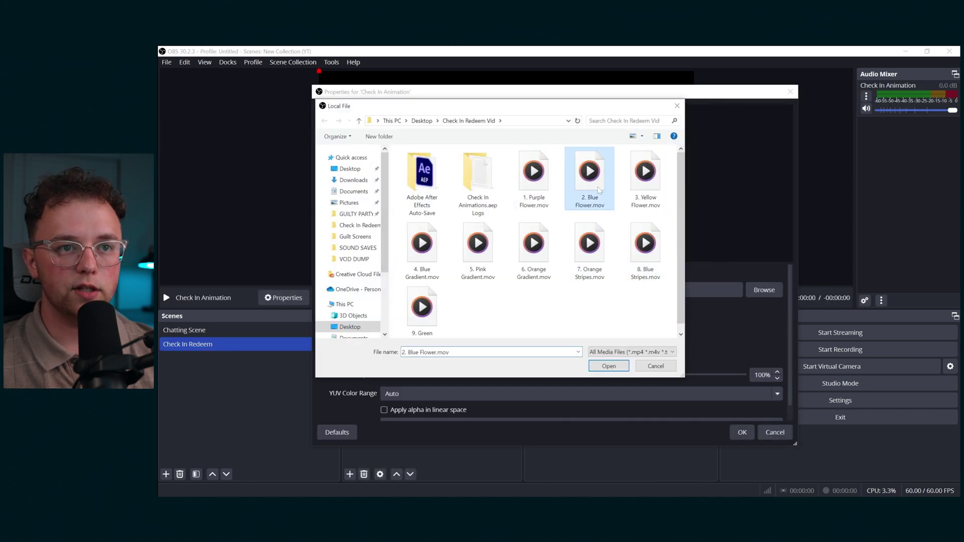
left_click(609, 366)
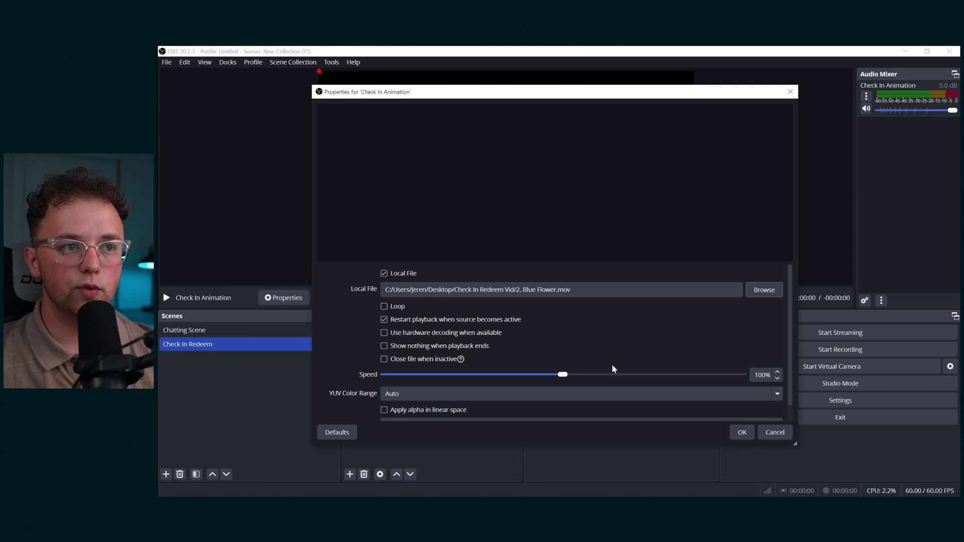
left_click(740, 430)
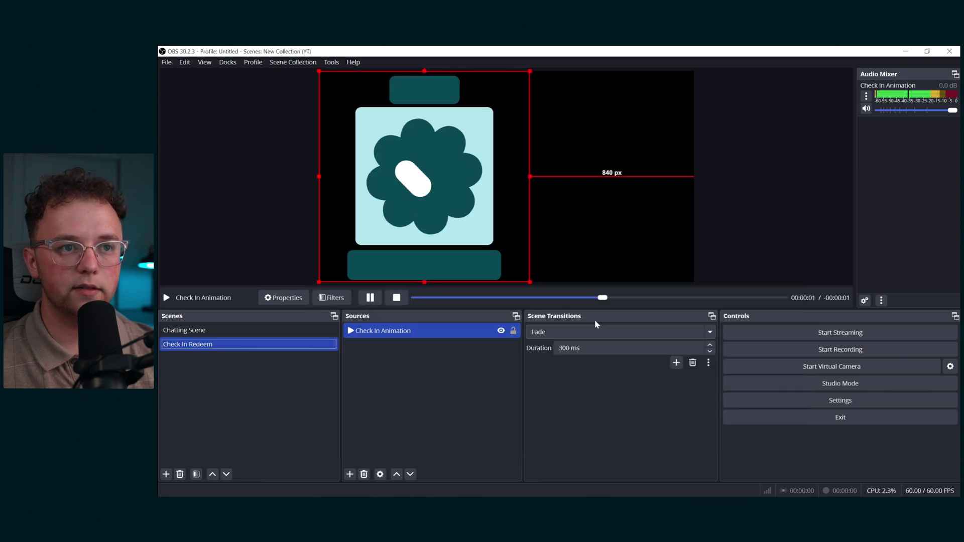
right_click(435, 189)
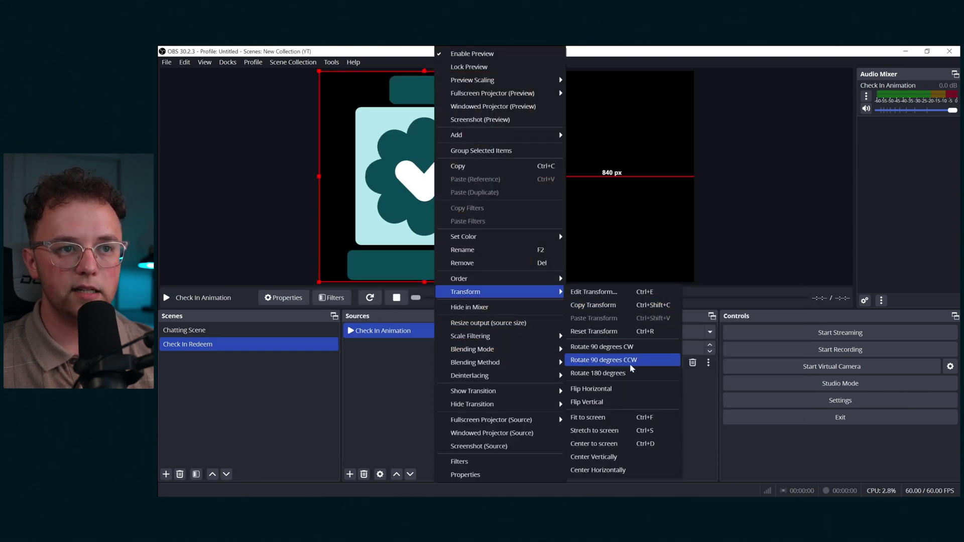
Step: Add a 'Username' text source reading 'Username Here' in Nunito ExtraBold
left_click(350, 474)
left_click(350, 475)
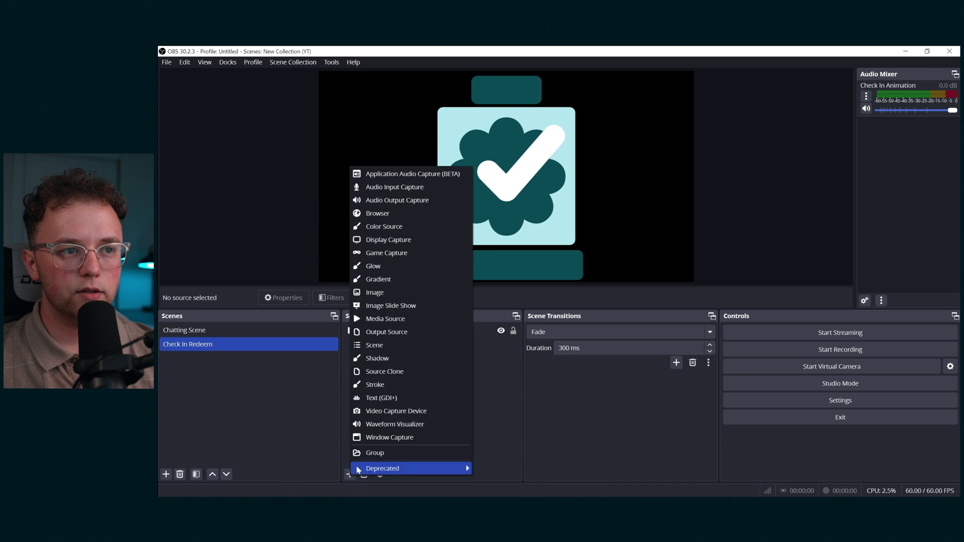
left_click(387, 398)
type("Username")
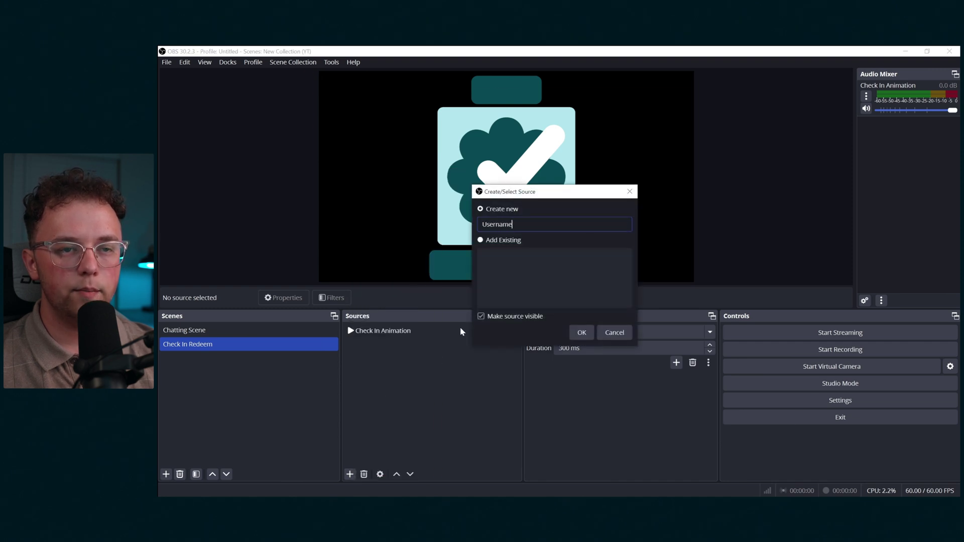
key("Return")
left_click(586, 278)
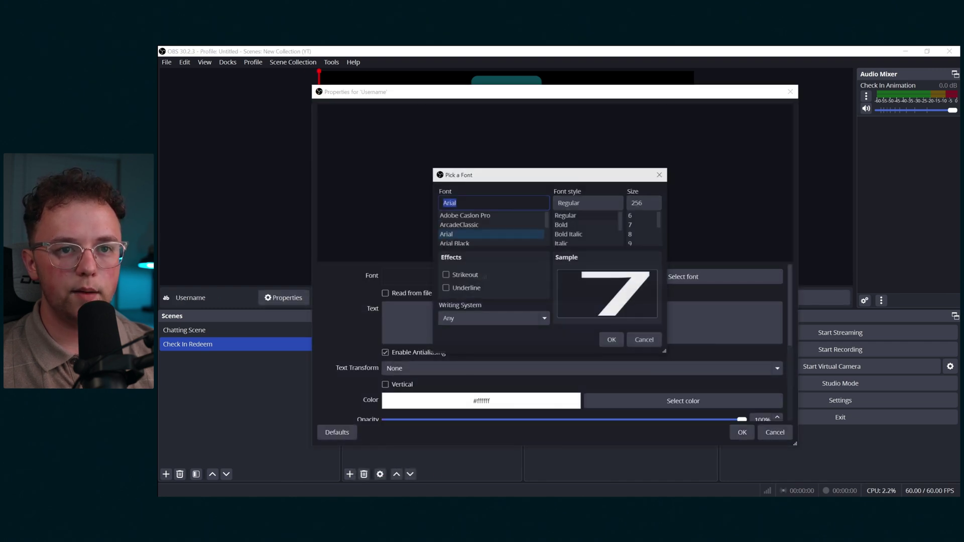
left_click(587, 225)
left_click(611, 342)
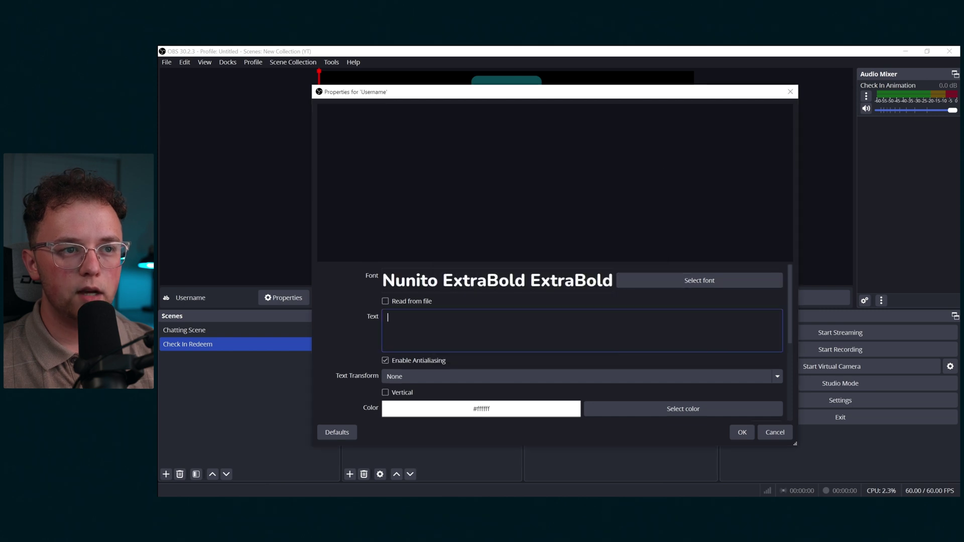
type("Username Here")
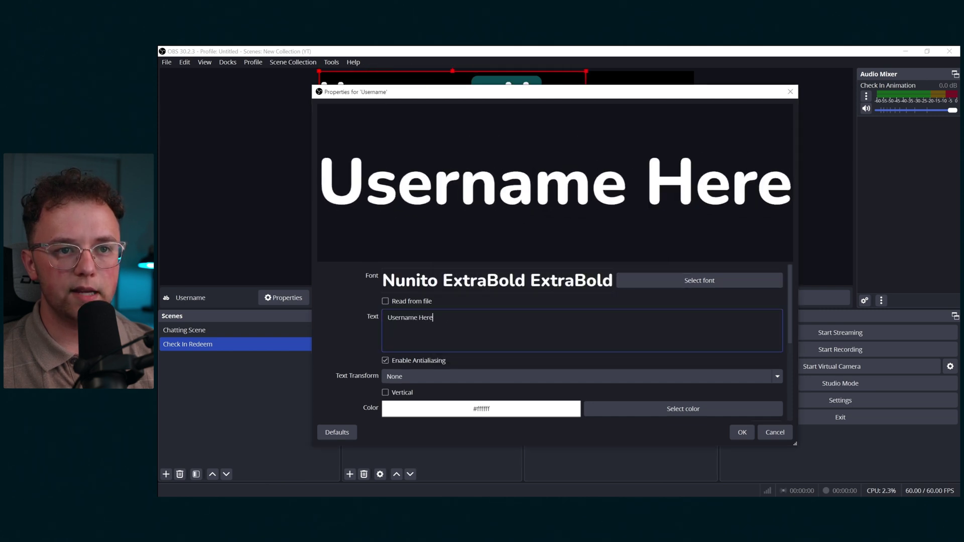
left_click(741, 432)
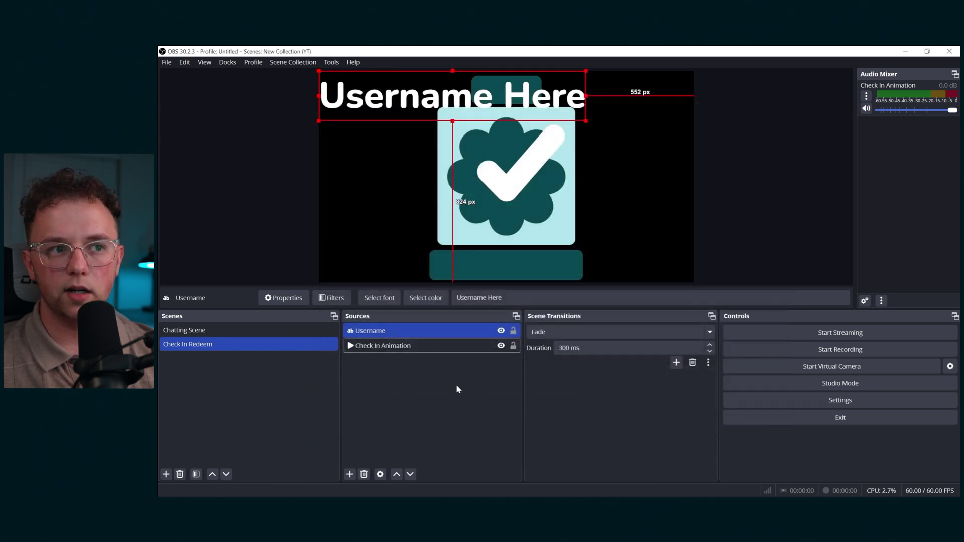
Step: Give the Username text centre alignment and scale-to-inner-bounds bounds of 700×100
right_click(462, 94)
mouse_move(529, 294)
left_click(602, 292)
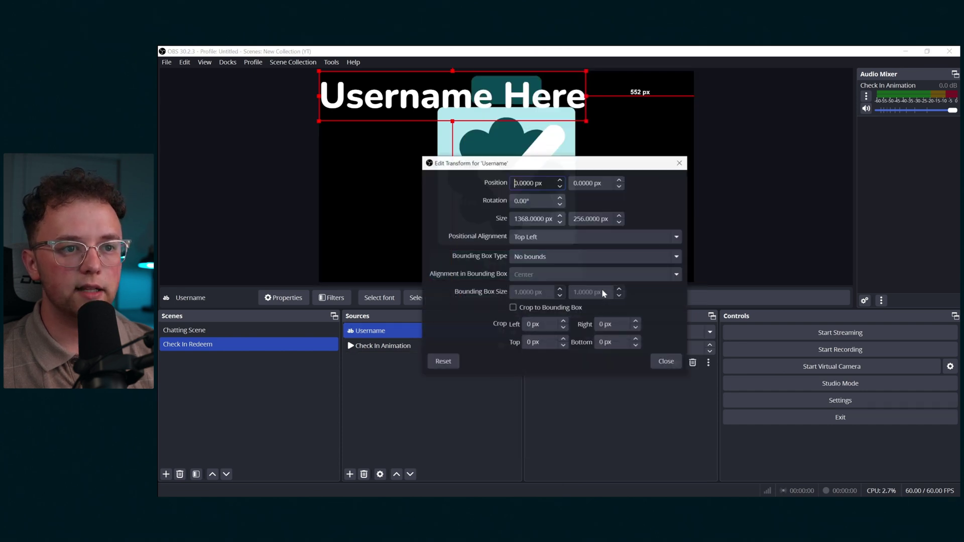
left_click(543, 236)
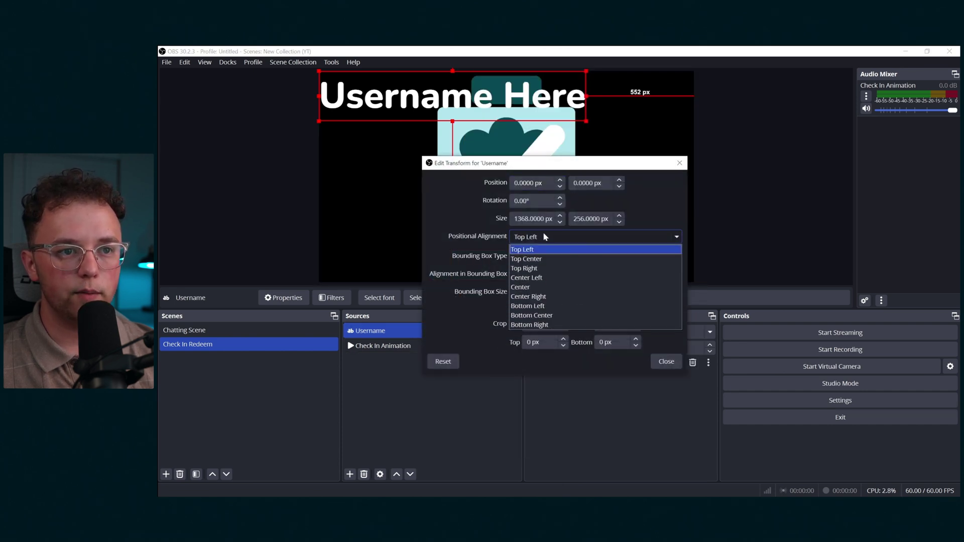
left_click(535, 287)
left_click(542, 258)
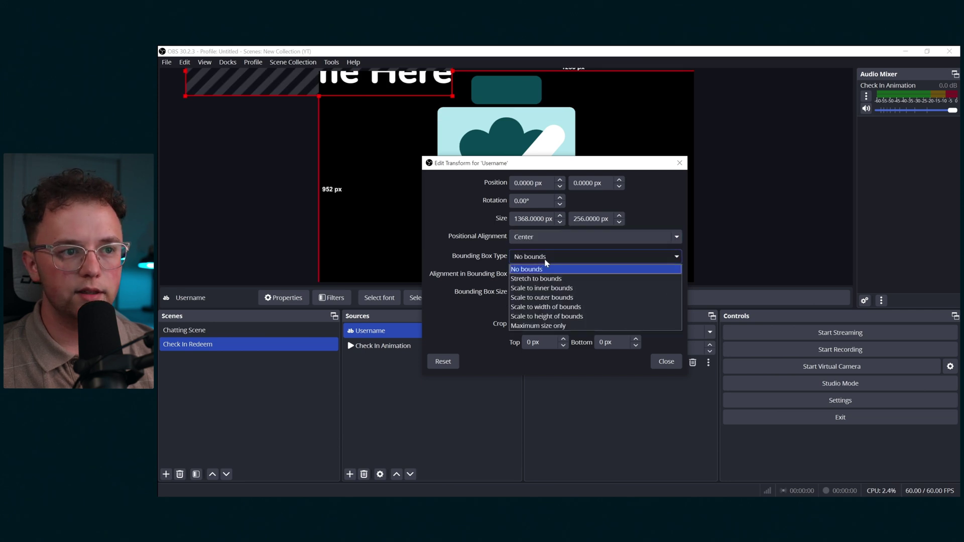
left_click(542, 288)
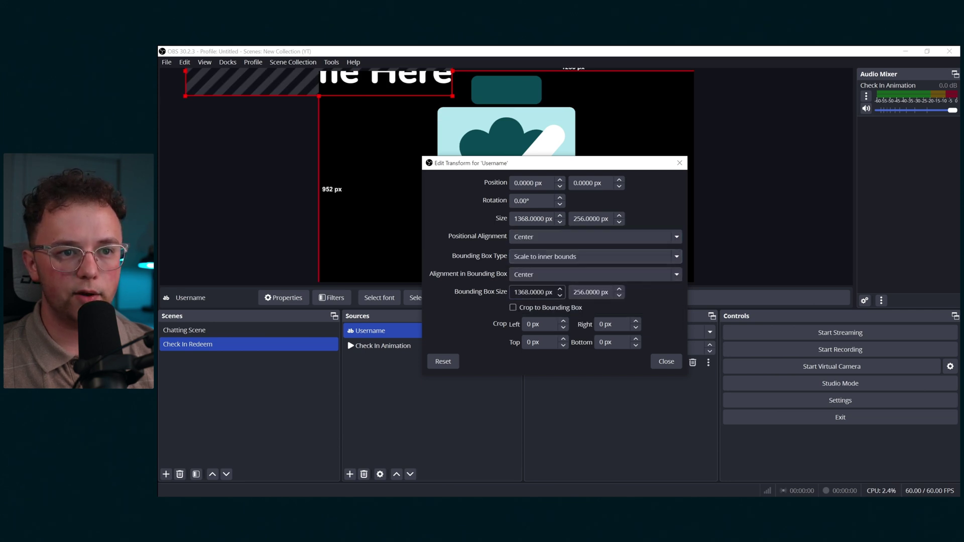
type("700")
key("Tab")
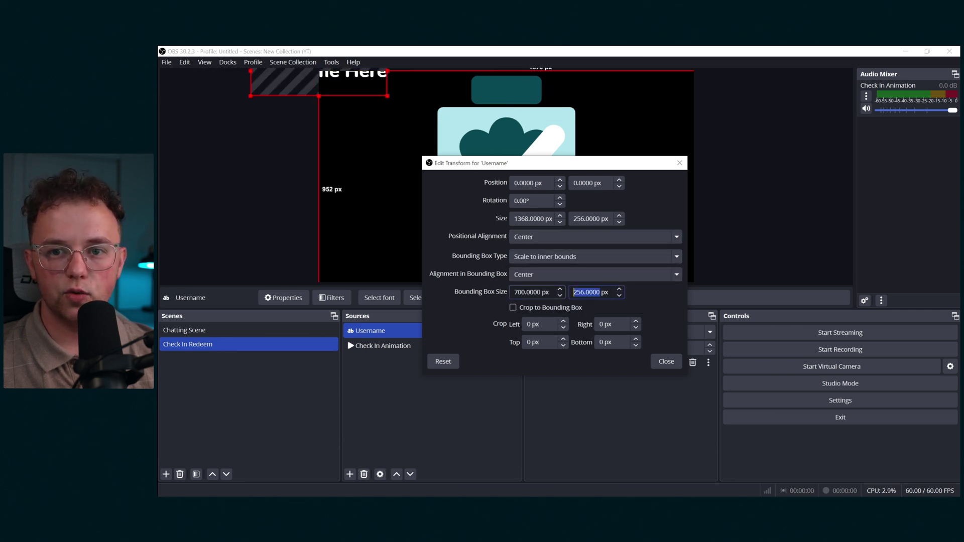
type("100")
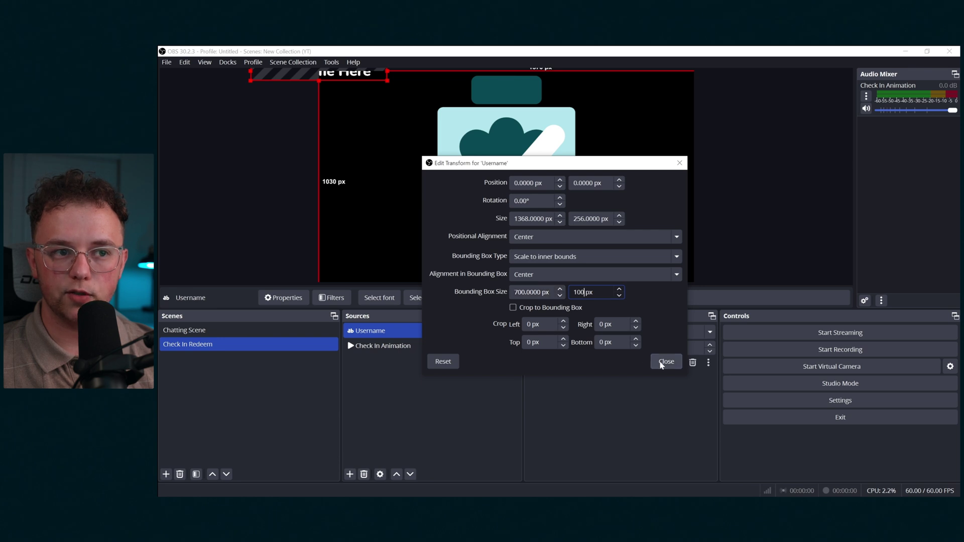
left_click(662, 364)
Step: Move the Username text onto the graphic's bottom bar
left_click_drag(479, 91, 541, 271)
left_click(432, 427)
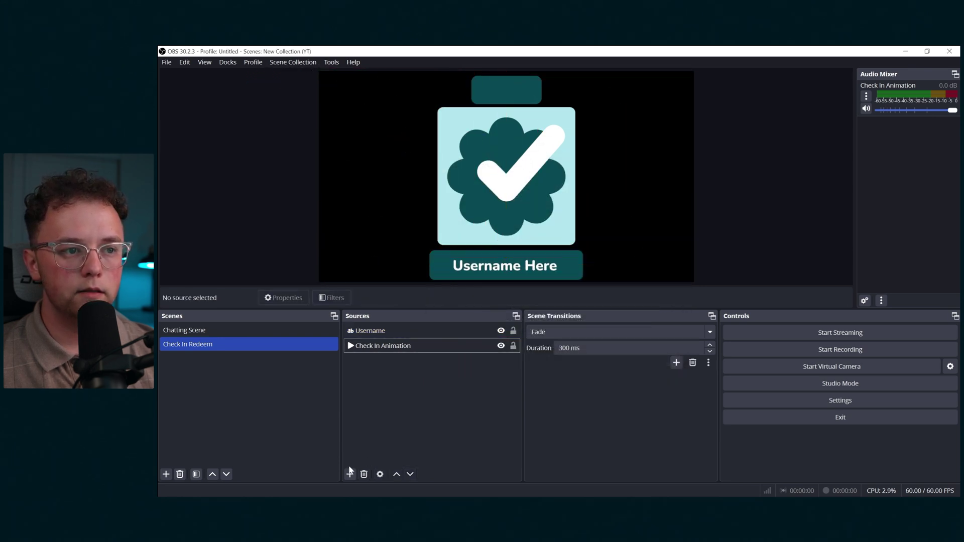
left_click(350, 474)
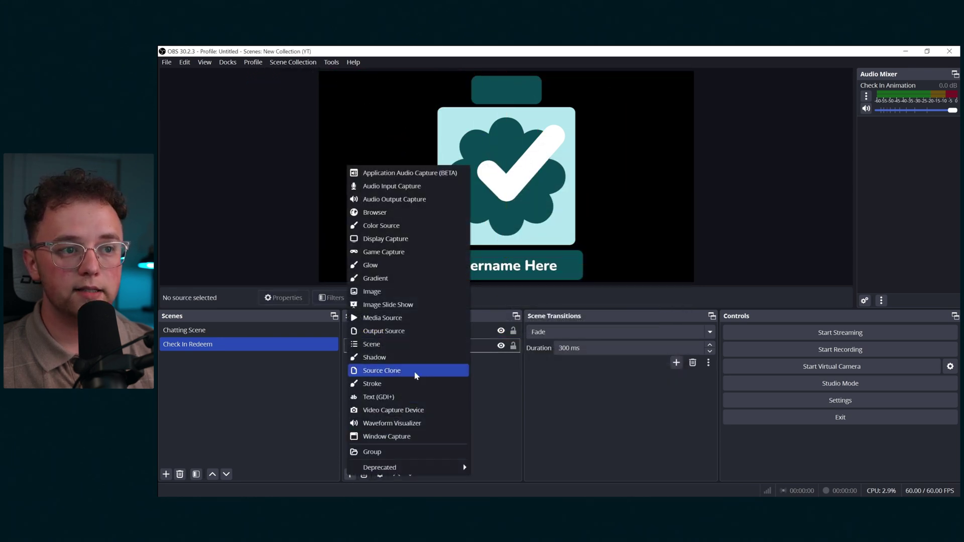
Step: Add a 'Counter' text source reading '100' in Nunito ExtraBold
left_click(396, 397)
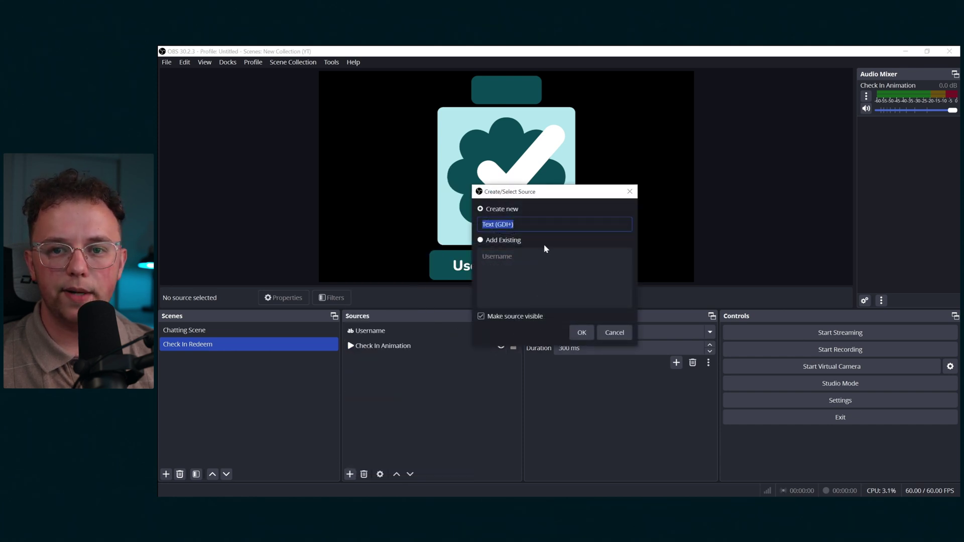
type("Counter")
key("Return")
left_click(603, 277)
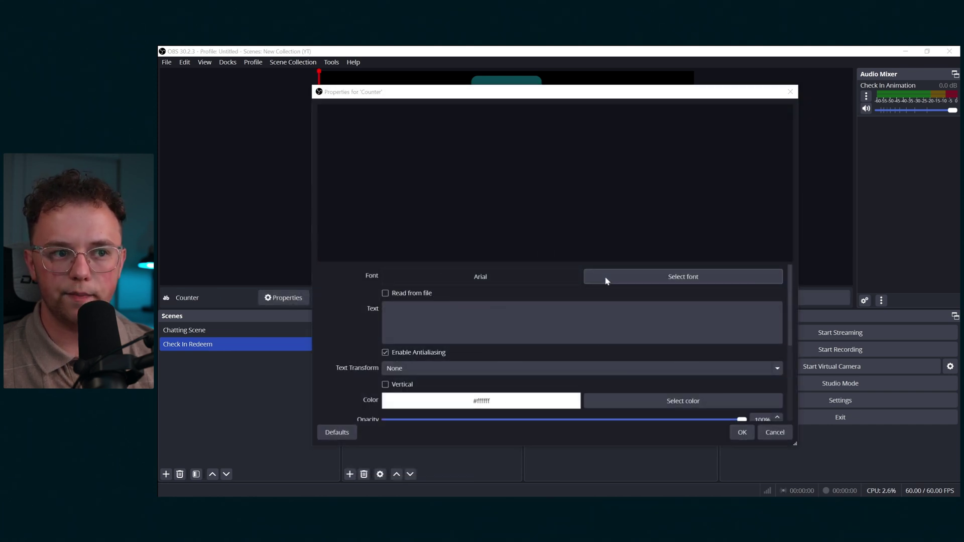
type("Nunito")
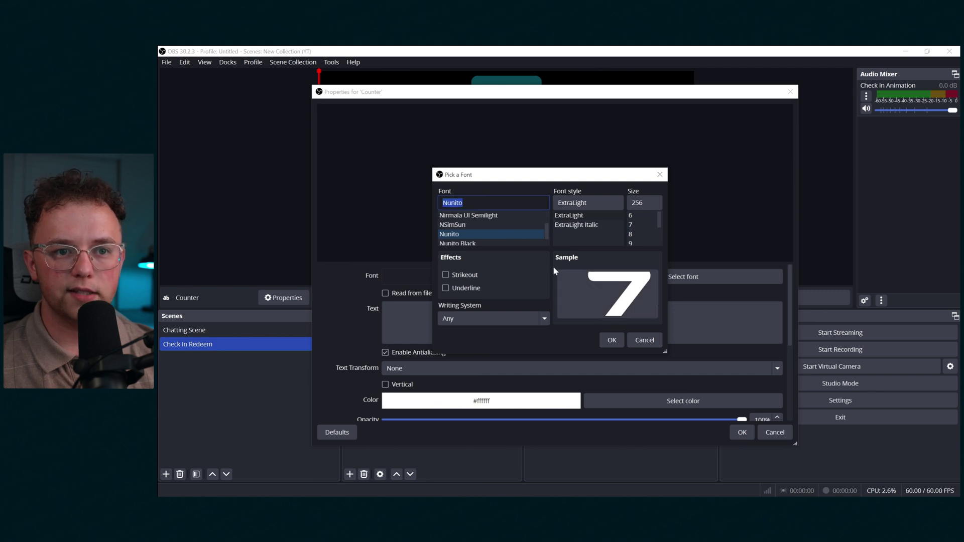
left_click(503, 225)
left_click(570, 215)
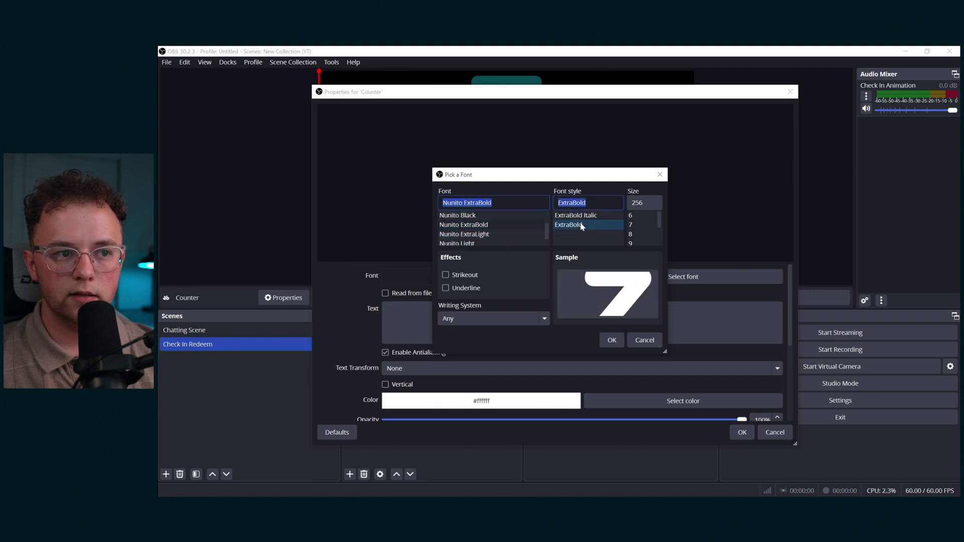
left_click(611, 340)
left_click(612, 340)
type("100")
left_click(743, 433)
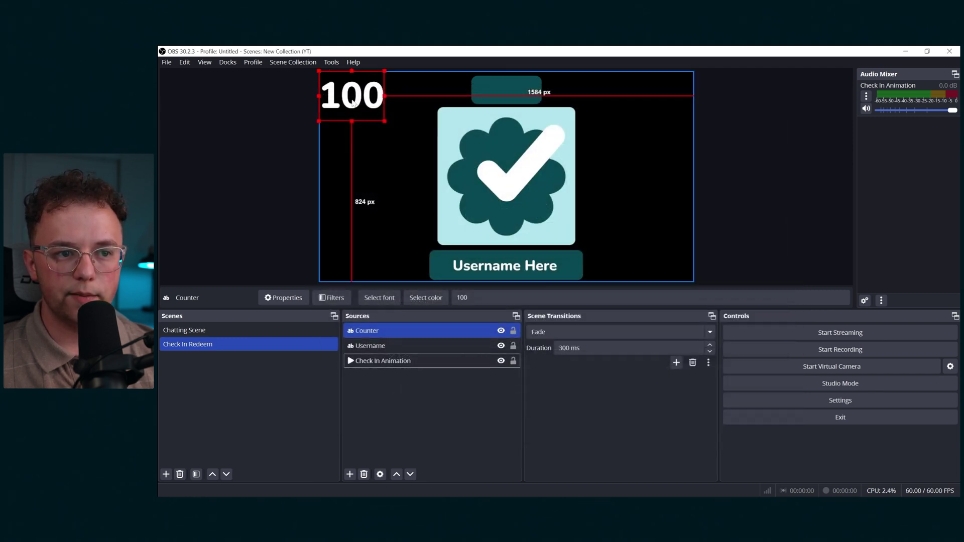
Step: Centre-align the Counter, bound it to 300×120 inner bounds, and place it on the top pill
right_click(354, 104)
mouse_move(403, 291)
left_click(502, 292)
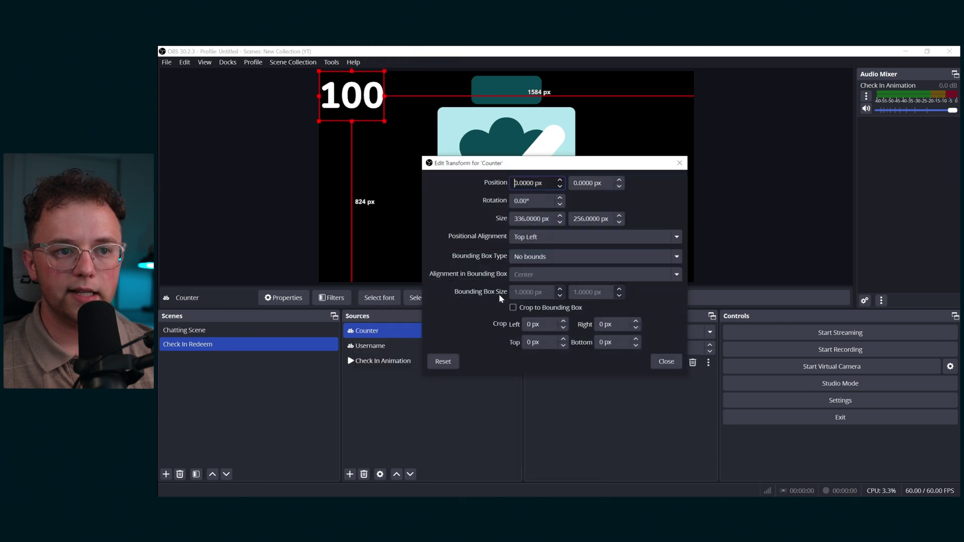
left_click(532, 237)
left_click(522, 286)
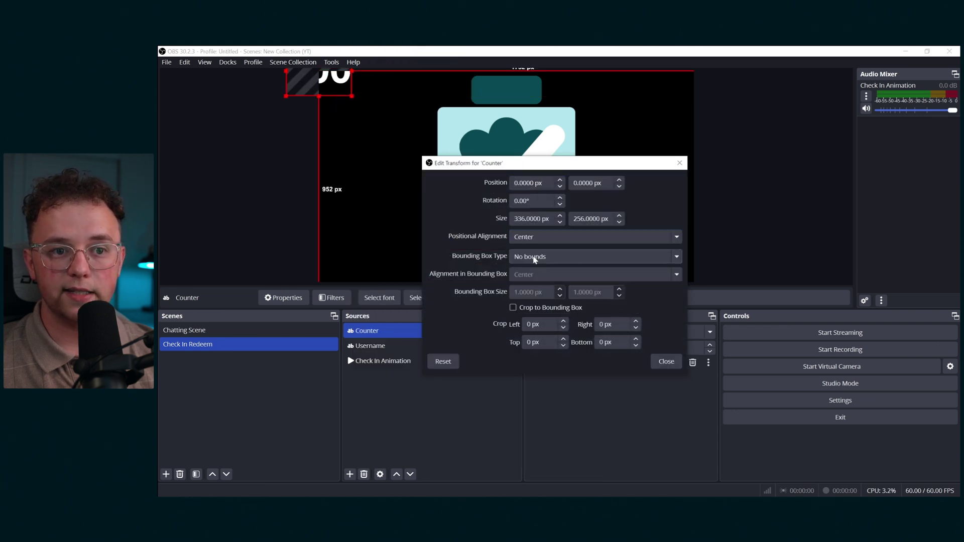
left_click(534, 257)
left_click(540, 289)
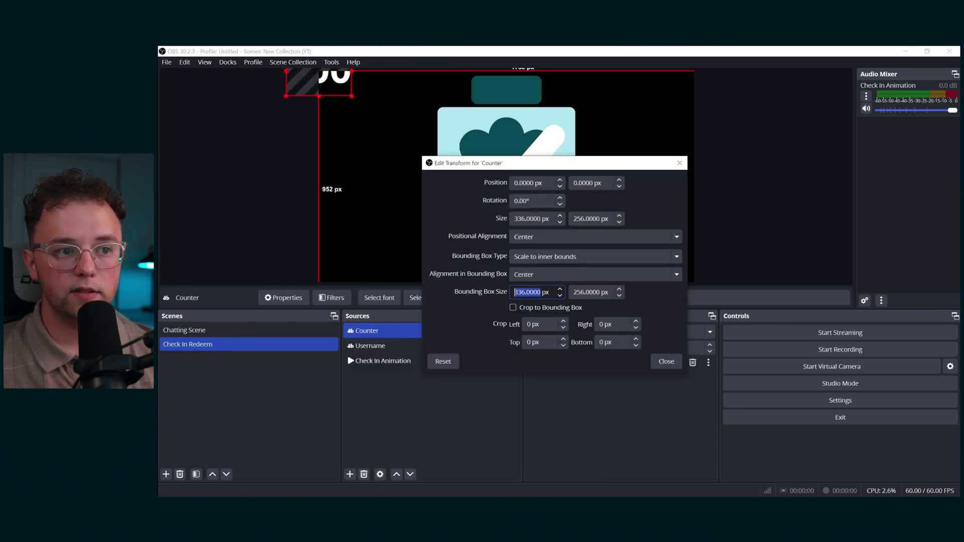
type("300")
key("Tab")
type("120")
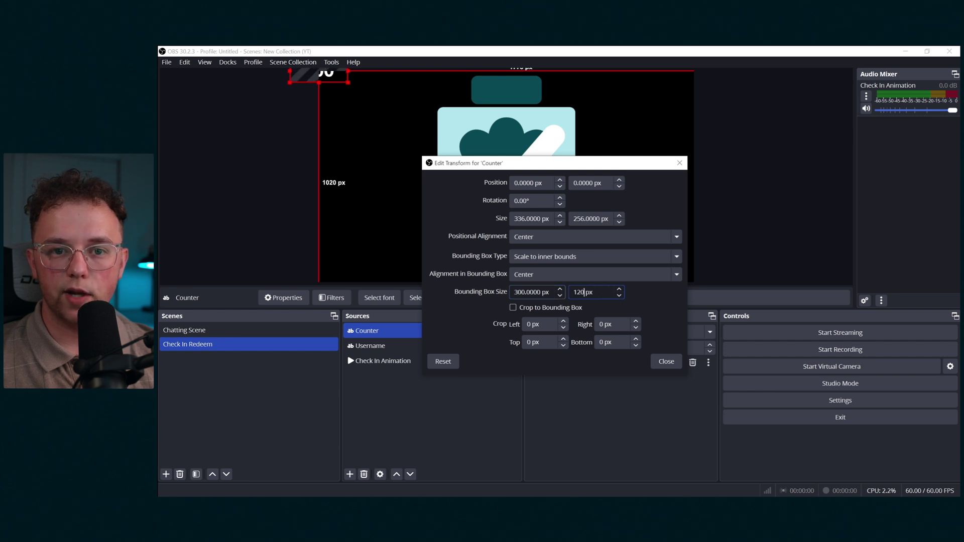
left_click(666, 362)
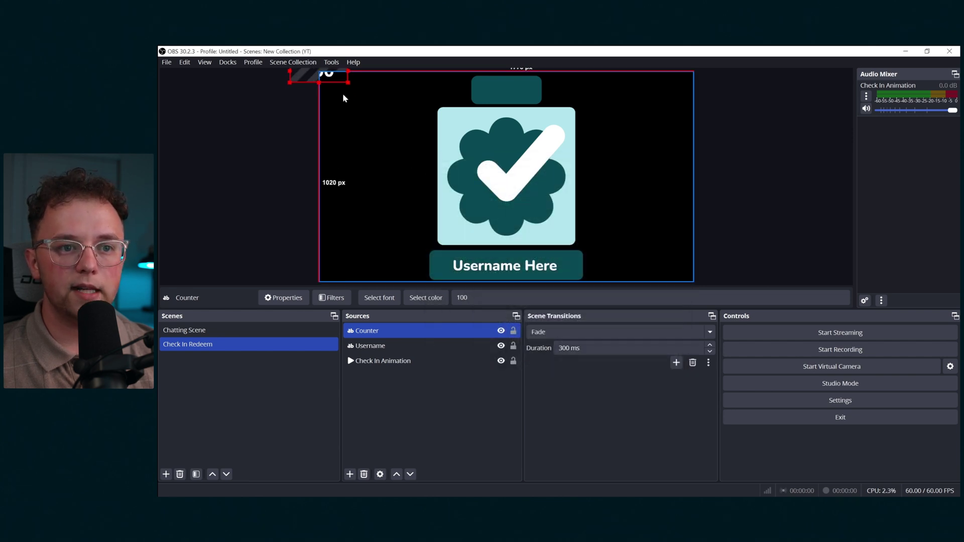
left_click_drag(331, 75, 514, 98)
Step: Add a Color Correction filter with opacity 0 to the Check In Redeem scene and disable it
right_click(236, 344)
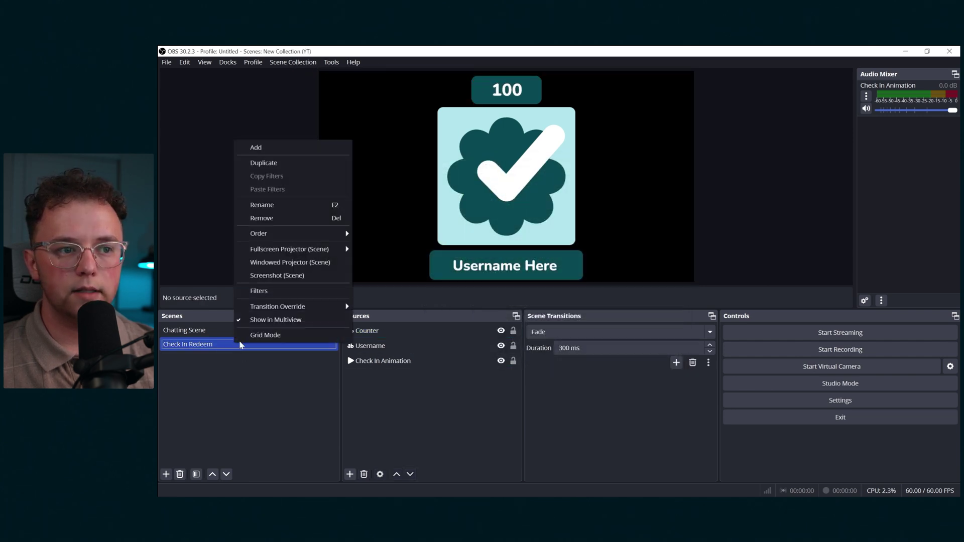
left_click(258, 316)
left_click(364, 430)
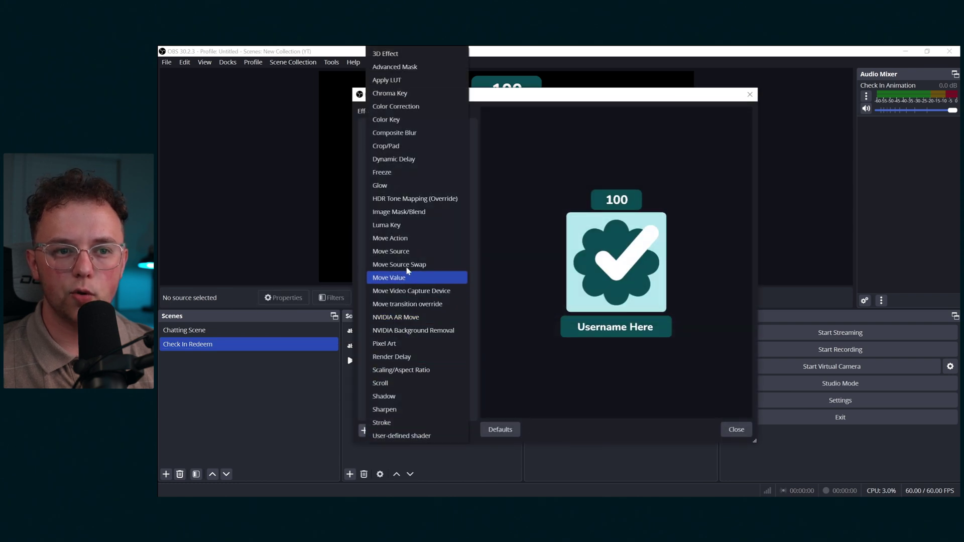
left_click(416, 108)
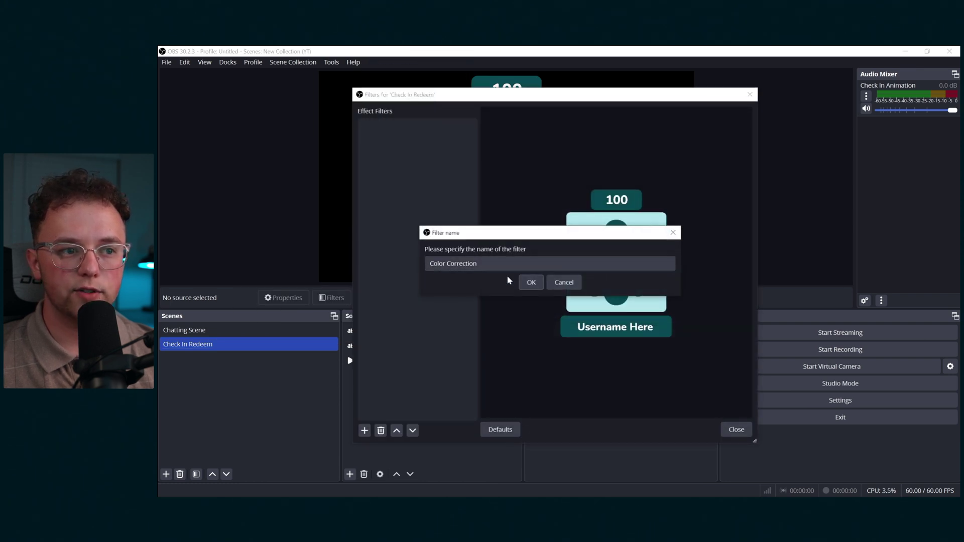
left_click(531, 283)
left_click_drag(703, 325, 517, 324)
left_click(369, 126)
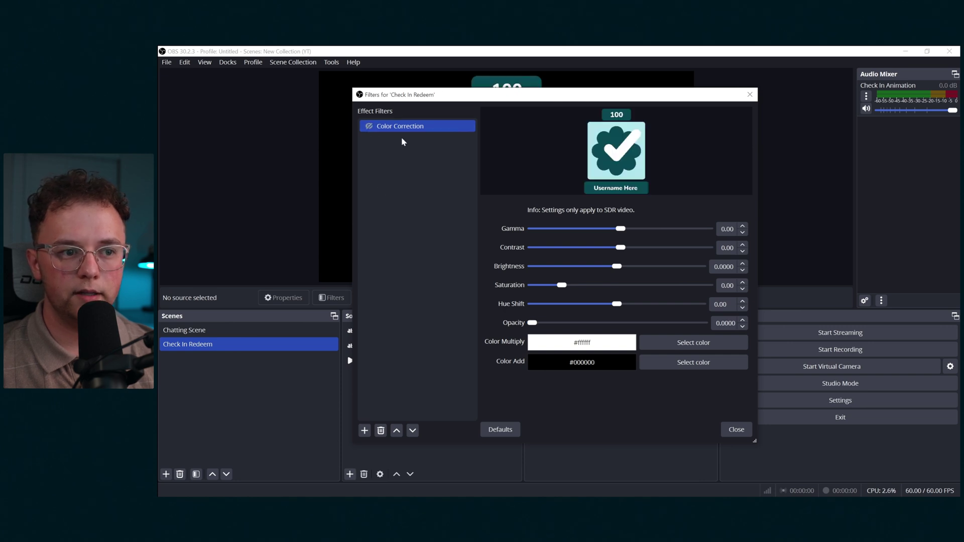
left_click(737, 430)
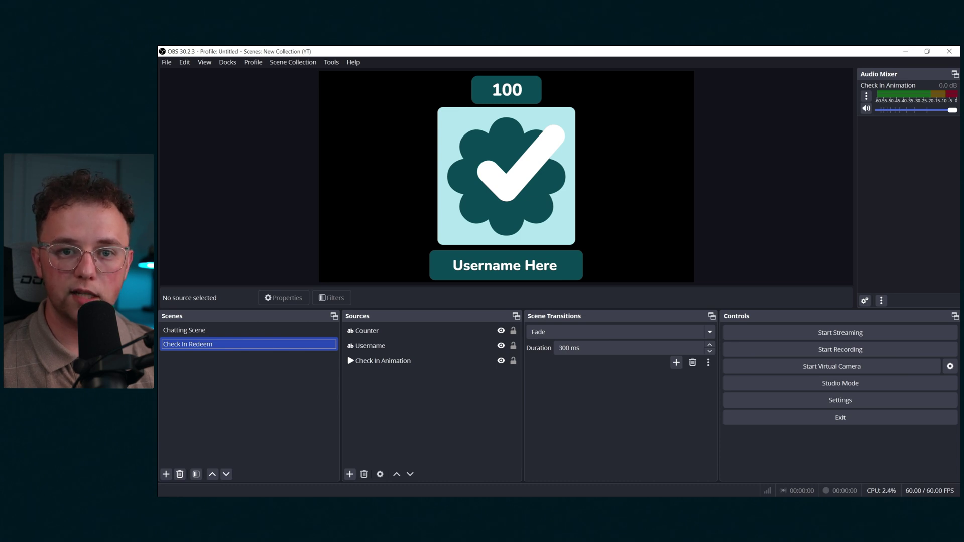
Step: Switch to Streamer.bot so its empty Actions page is in front of OBS
key("alt+Tab")
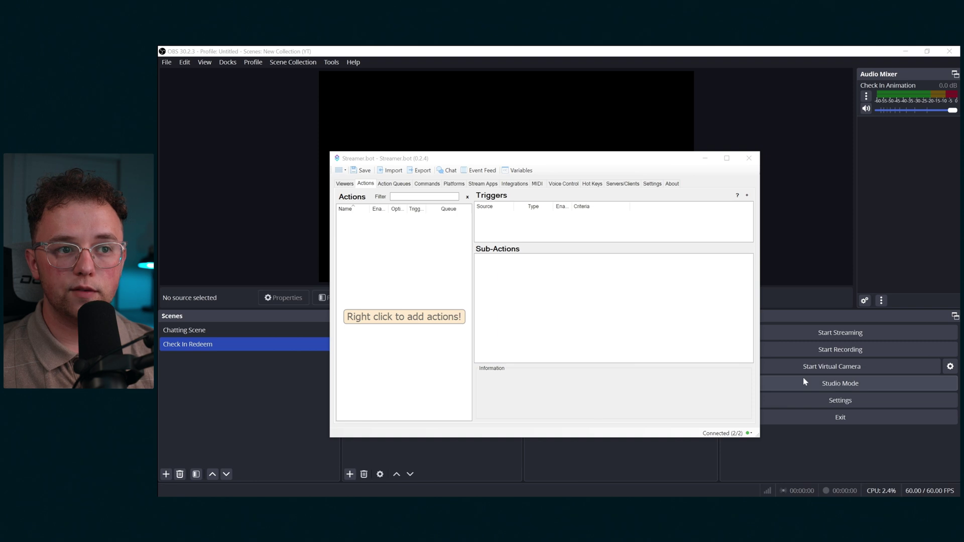
Step: Create a new action named 'Check In Redeem'
right_click(411, 256)
left_click(428, 261)
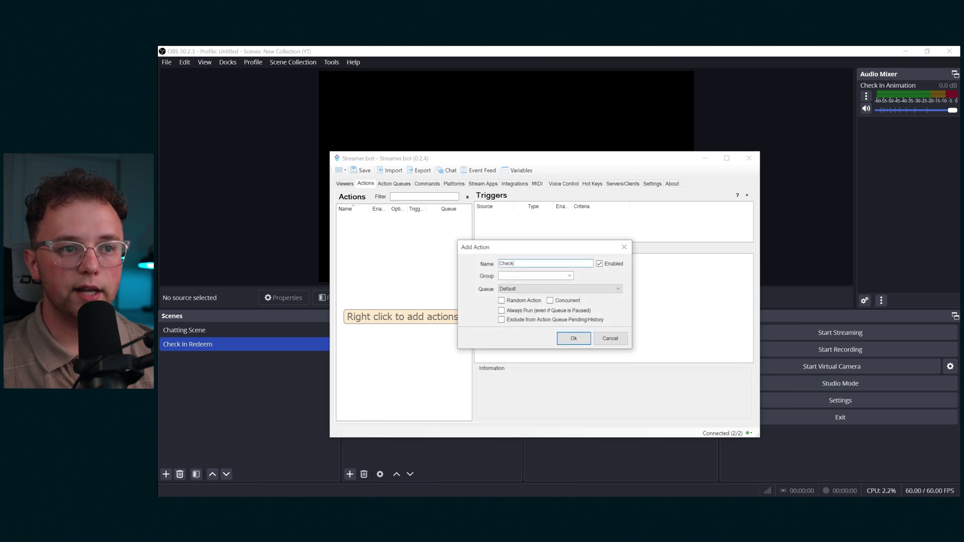
left_click(570, 338)
Step: Add a Twitch Reward Redemption trigger using a newly created 'Check In' channel reward
right_click(500, 223)
mouse_move(520, 344)
mouse_move(617, 353)
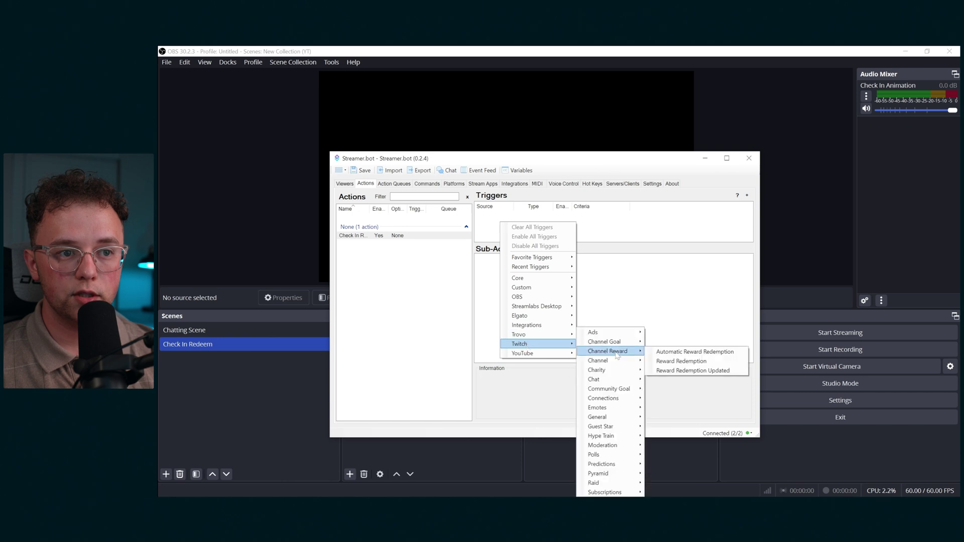
left_click(681, 361)
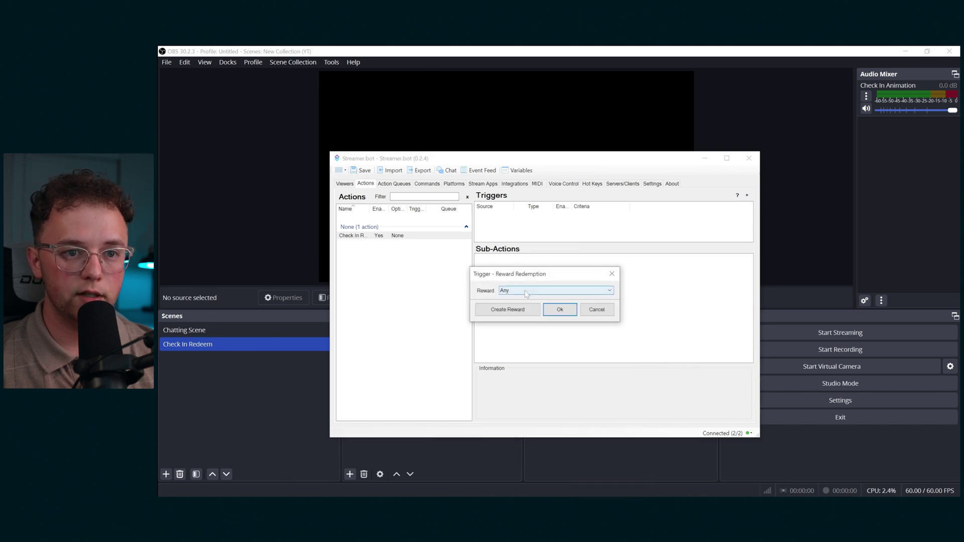
left_click(507, 309)
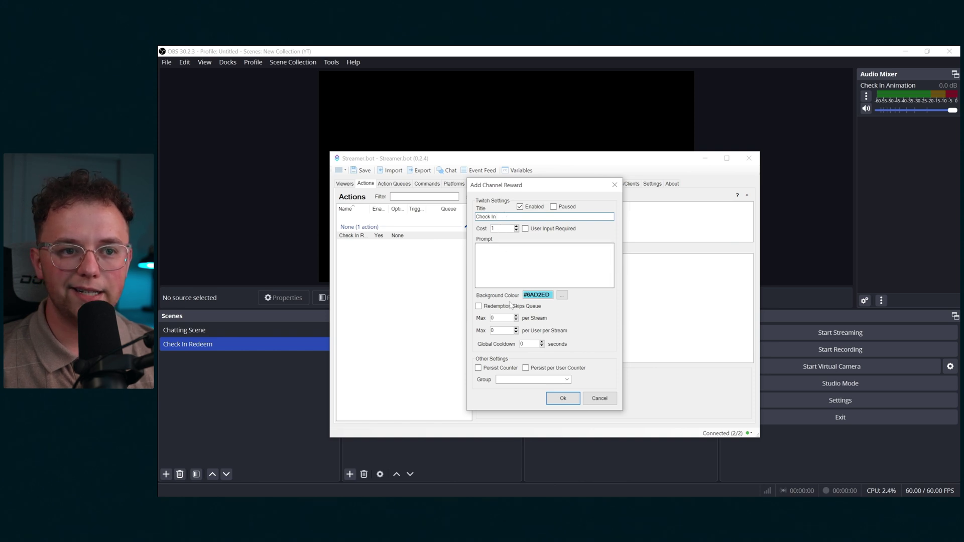
left_click(560, 400)
left_click(557, 309)
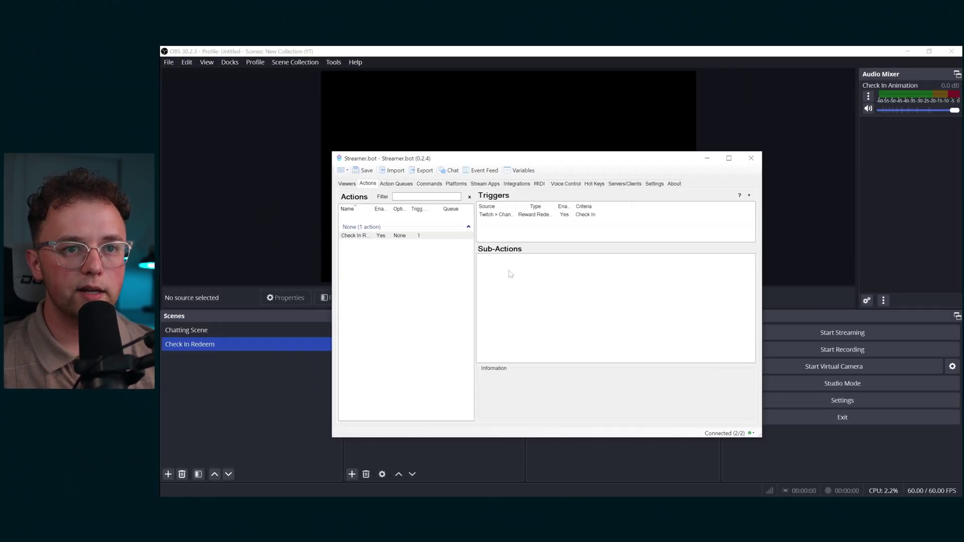
Step: Add a Global (Set) sub-action that increments the redeemer's persisted 'Attendance' user variable
right_click(506, 274)
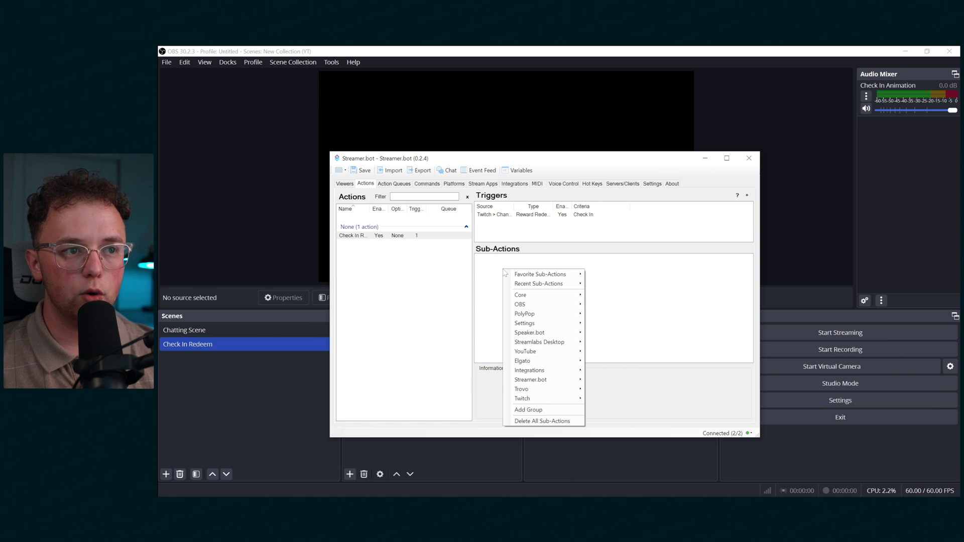
mouse_move(522, 295)
mouse_move(626, 374)
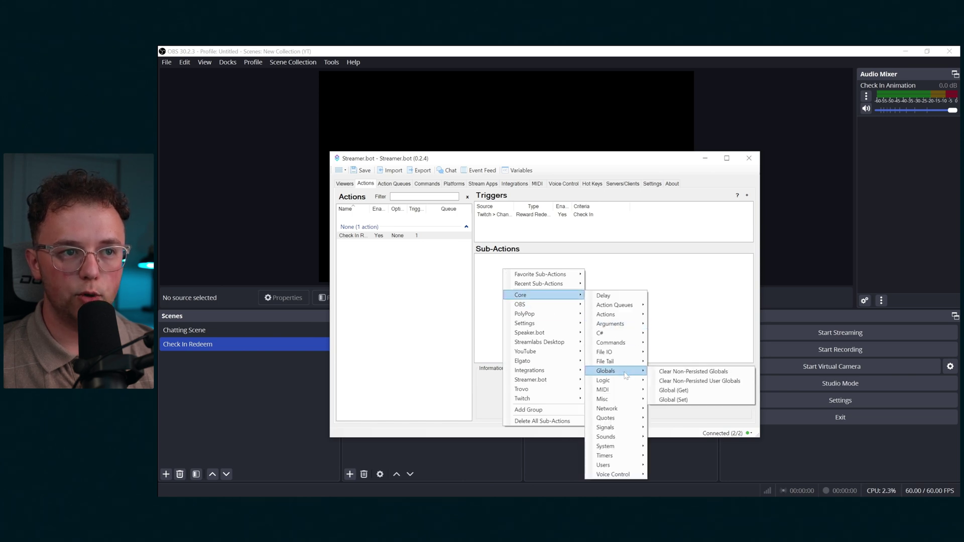
left_click(670, 400)
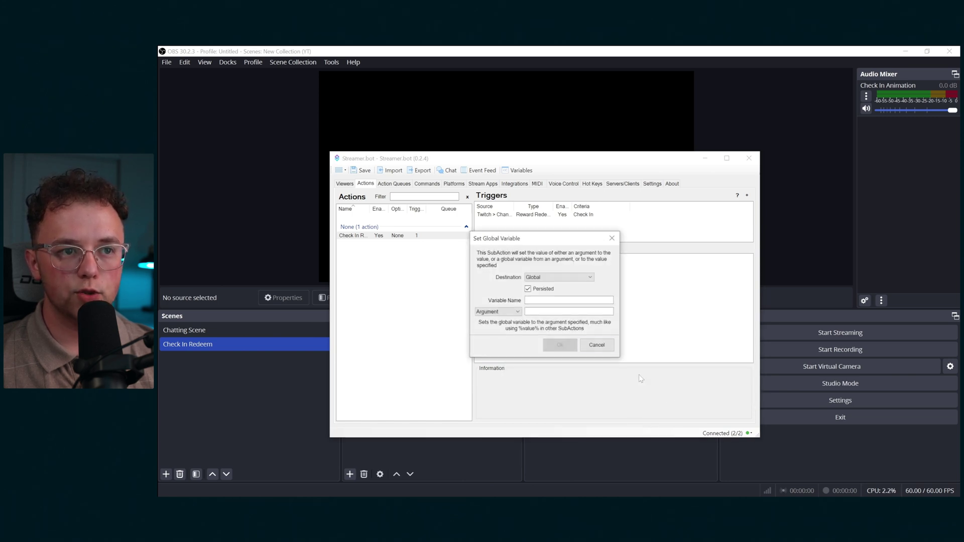
left_click(556, 278)
left_click(555, 292)
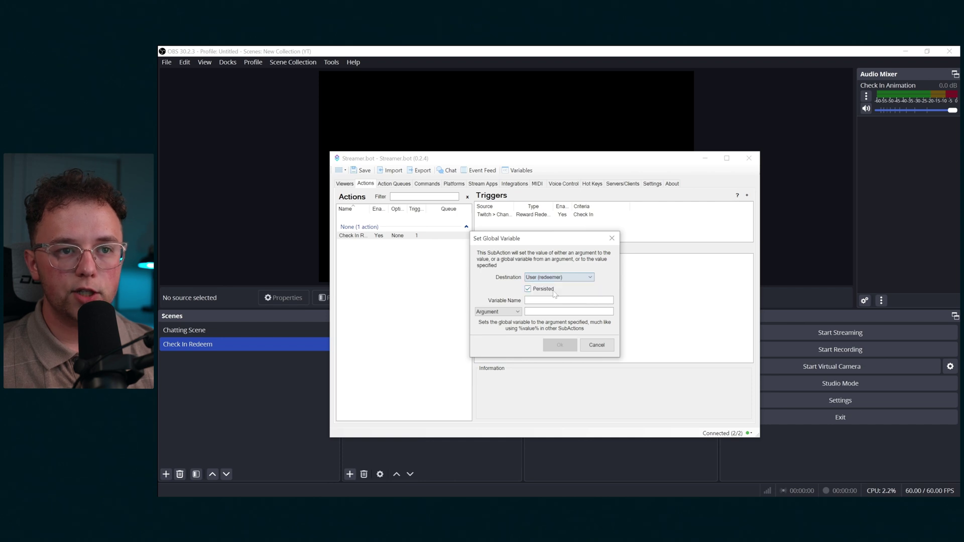
left_click(567, 300)
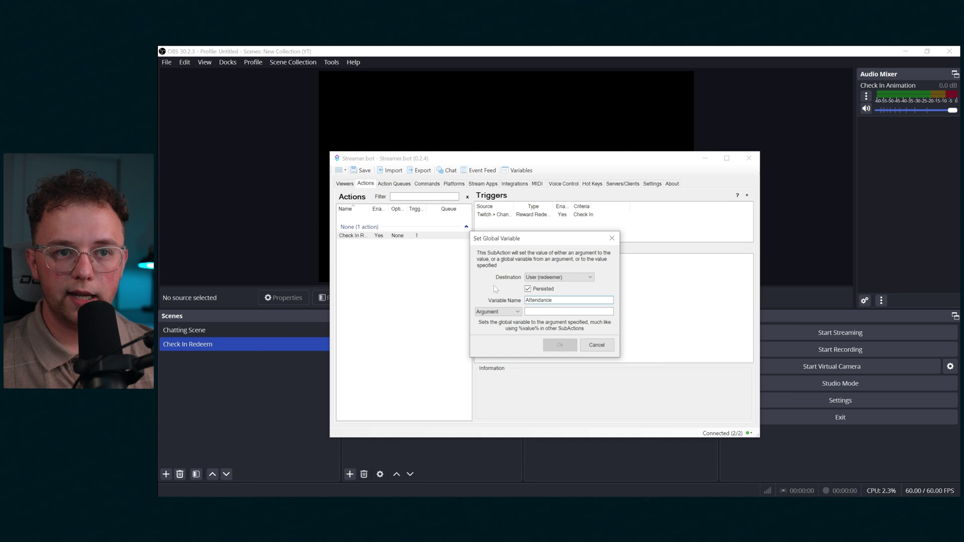
left_click(505, 313)
left_click(504, 333)
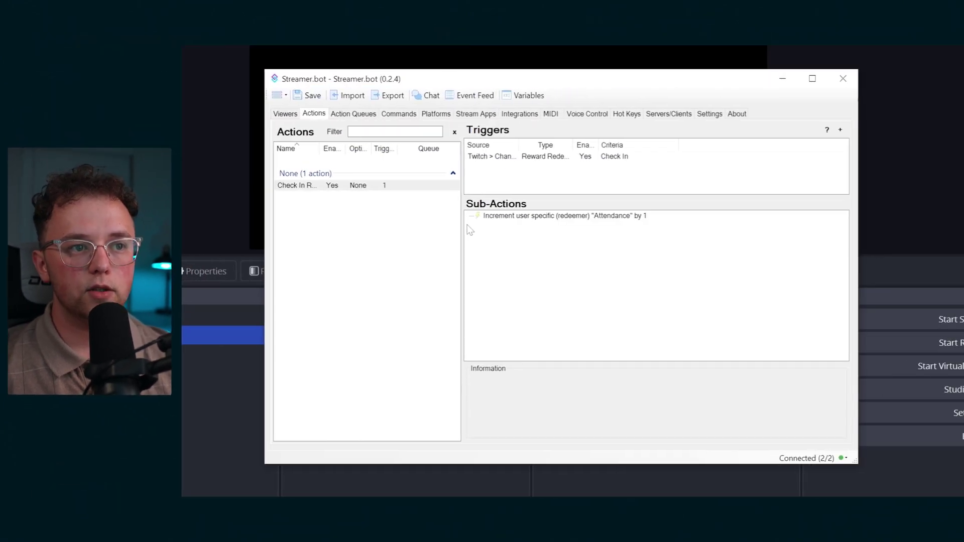
Step: Add a Global (Get) sub-action reading the redeemer's 'Attendance' into 'AttendanceCounter'
right_click(447, 226)
mouse_move(469, 262)
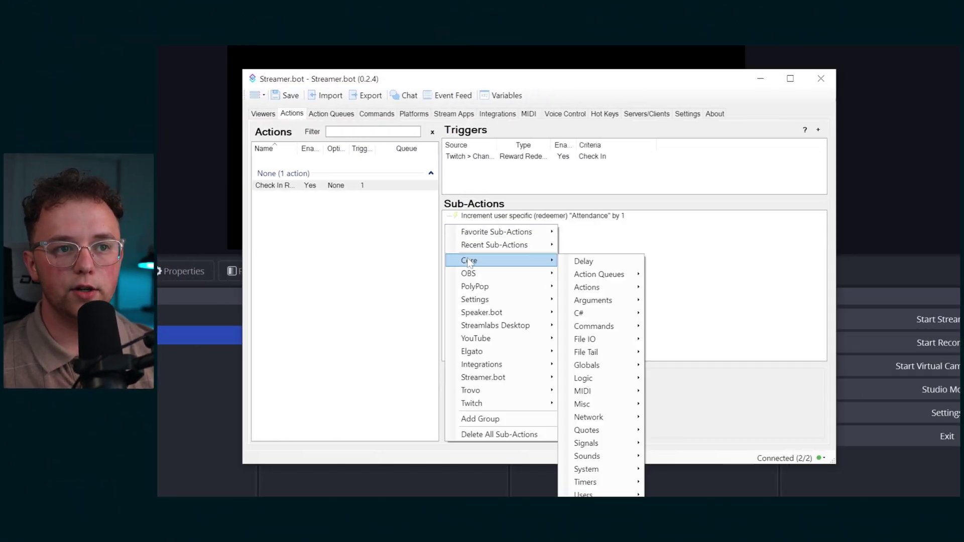
mouse_move(593, 366)
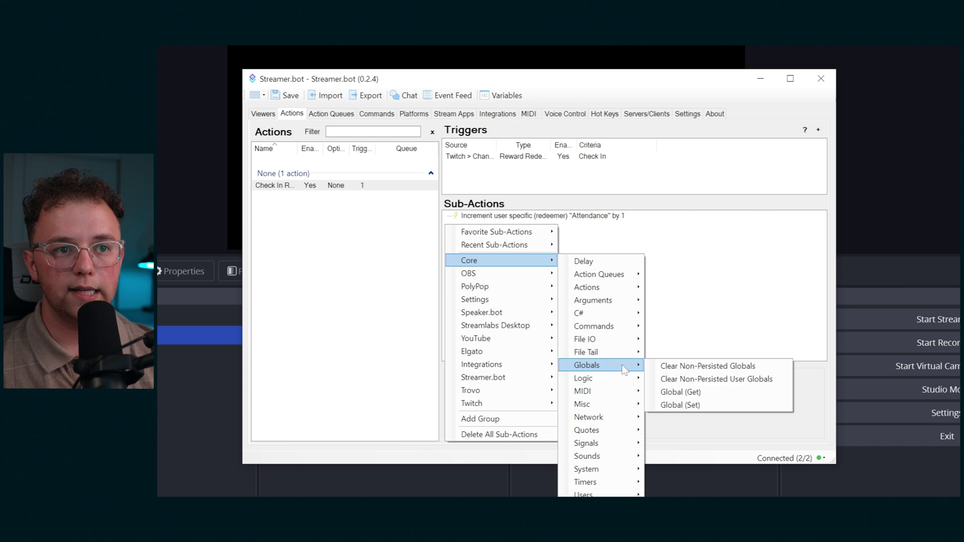
left_click(698, 392)
left_click(557, 212)
left_click(560, 233)
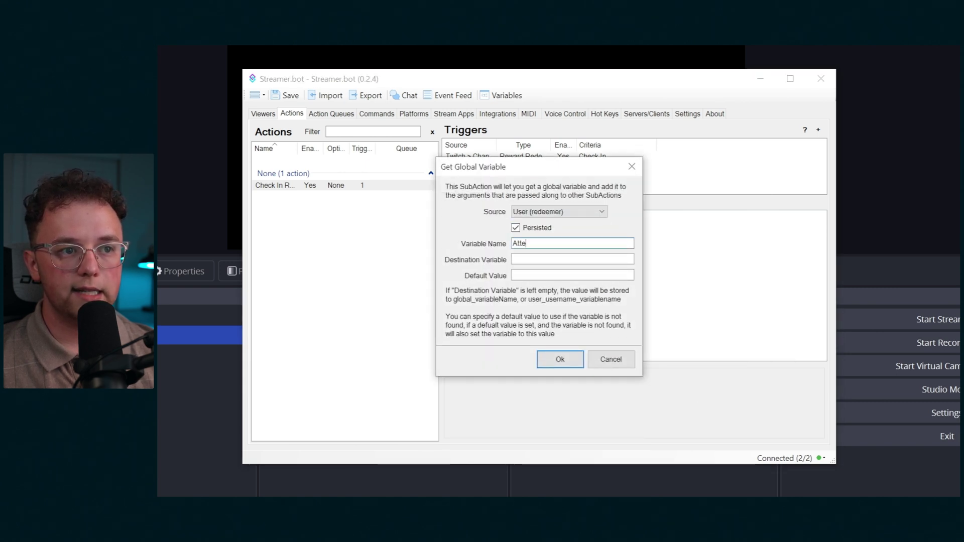
type("e")
left_click(573, 260)
type("Counter")
left_click(560, 355)
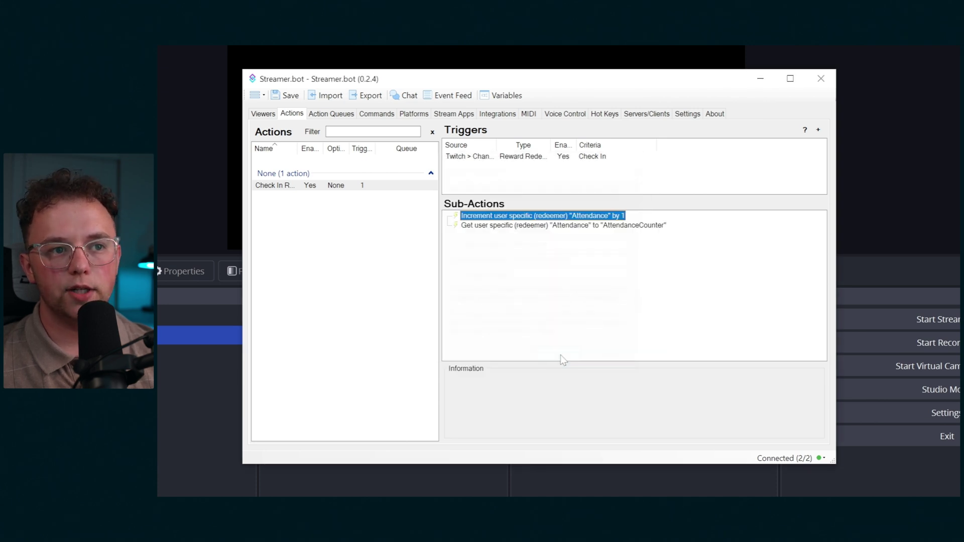
Step: Add a Set GDI Text sub-action writing '%user%' to the Check In Redeem scene's Username source
right_click(447, 246)
mouse_move(482, 285)
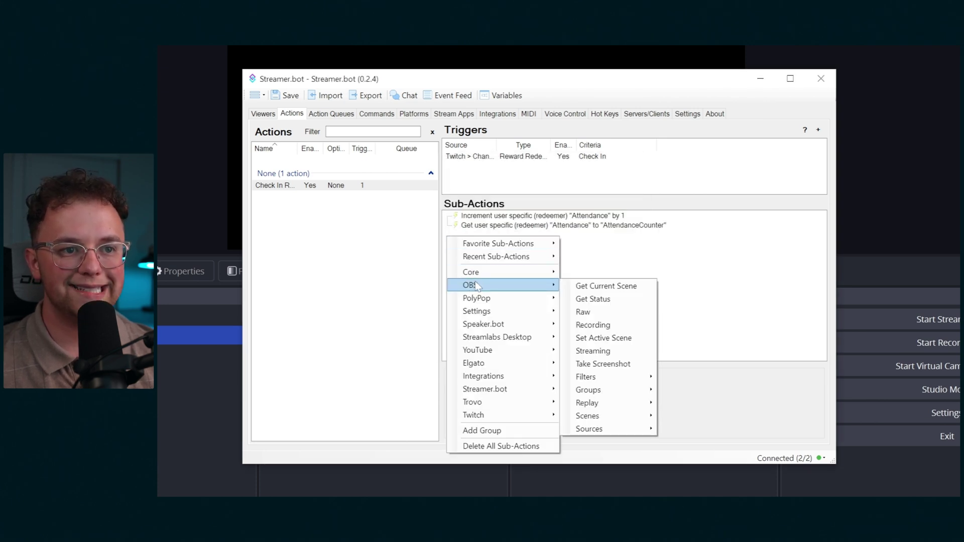
mouse_move(597, 428)
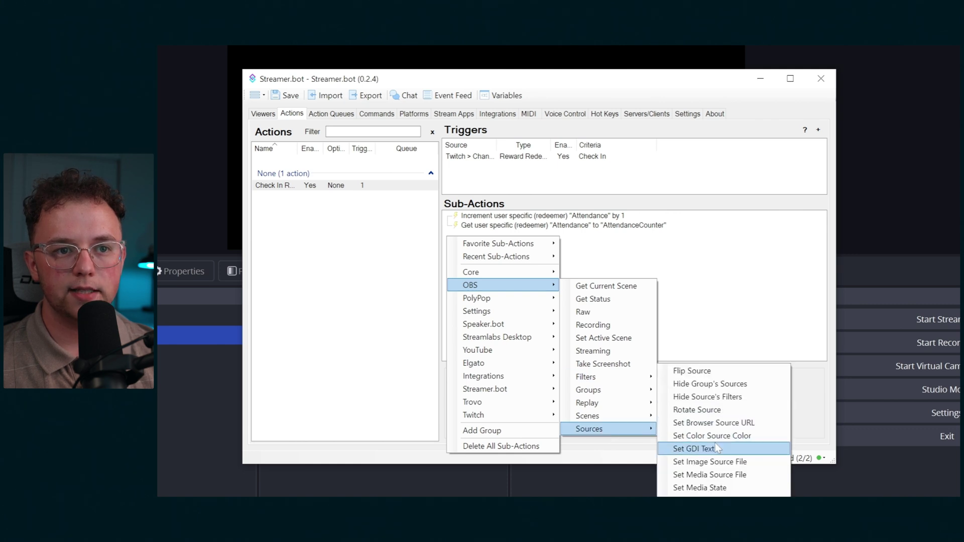
left_click(715, 444)
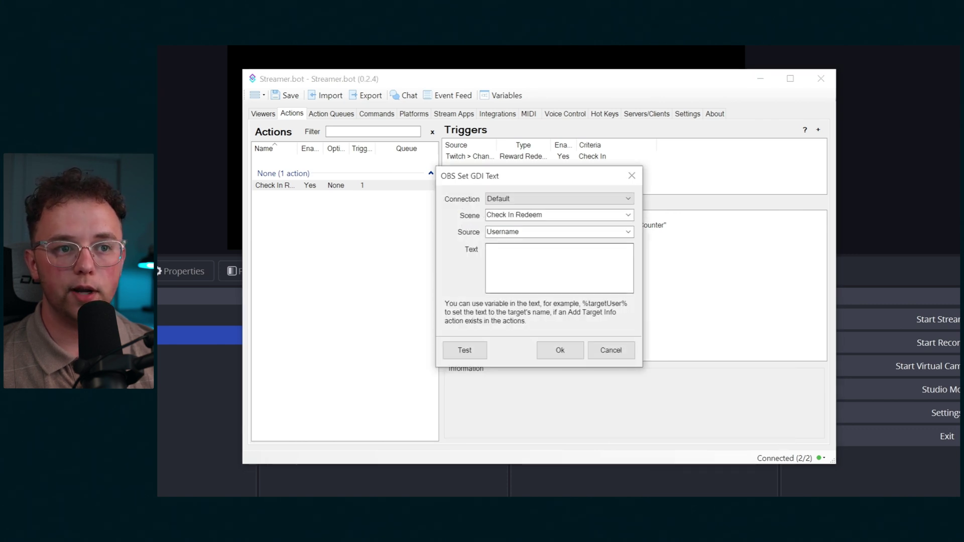
left_click(487, 249)
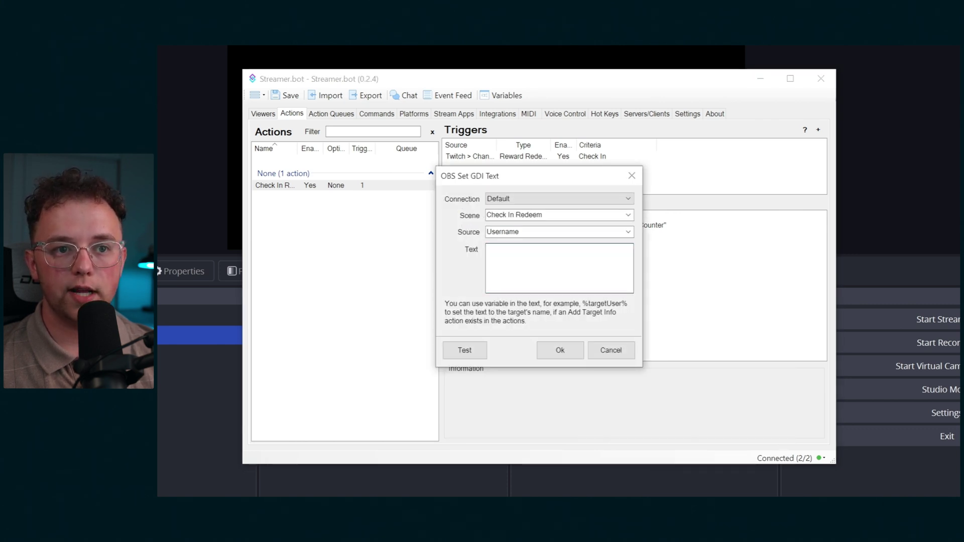
type("%")
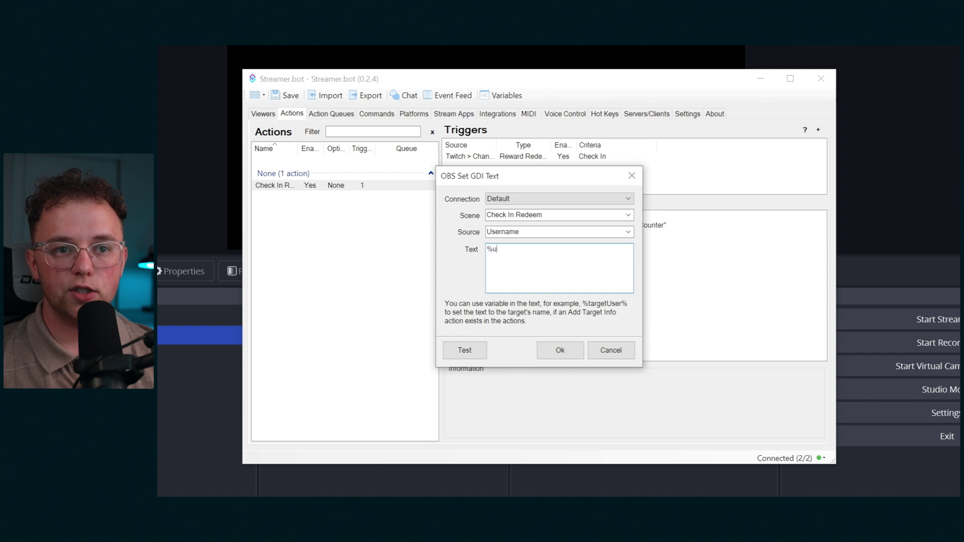
type("user")
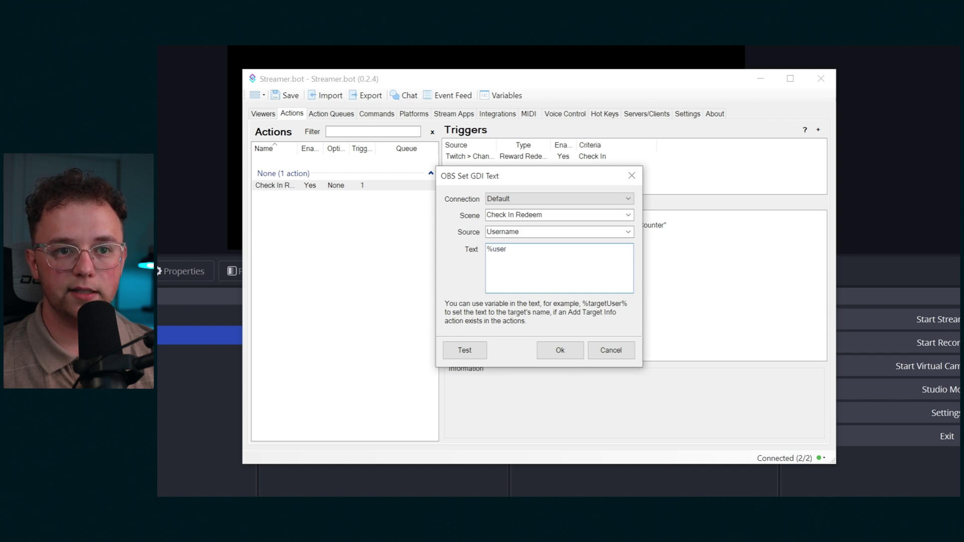
type("%")
left_click(560, 350)
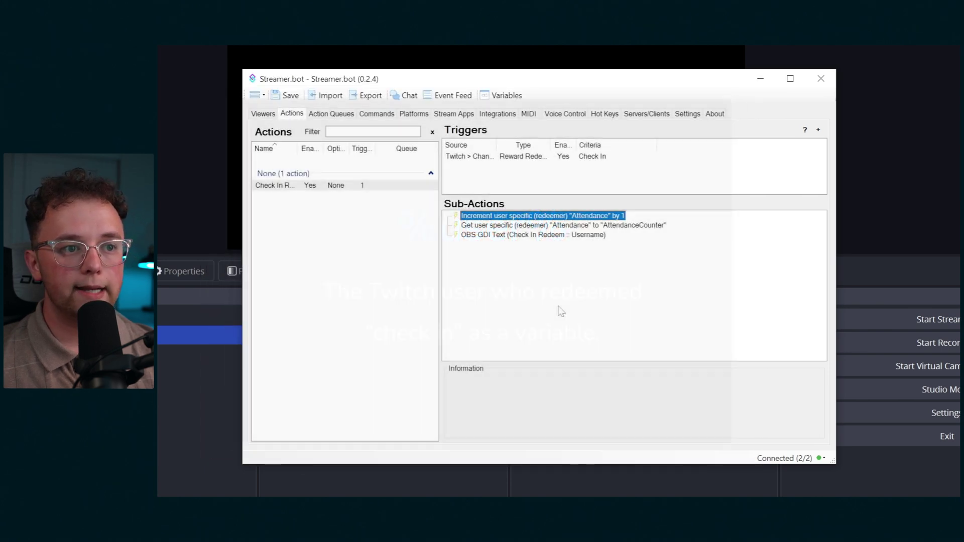
right_click(548, 235)
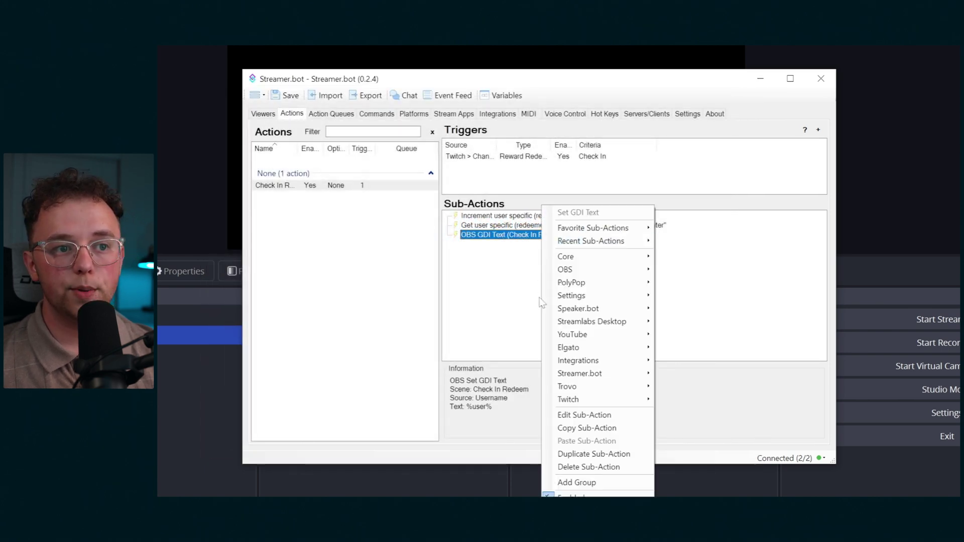
Step: Duplicate the Username text step and retarget it to the Counter source with '%AttendanceCounter%'
left_click(641, 454)
double_click(552, 244)
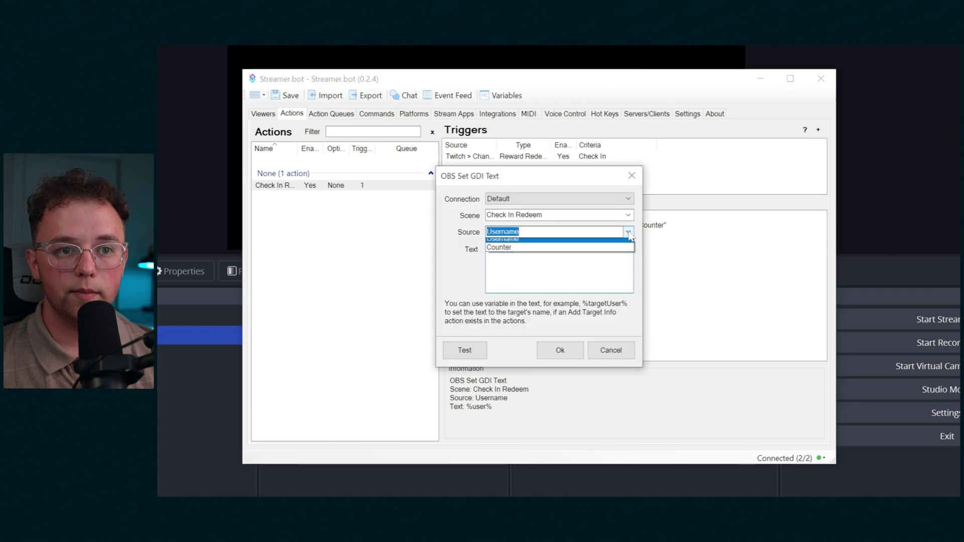
left_click(628, 231)
left_click(524, 252)
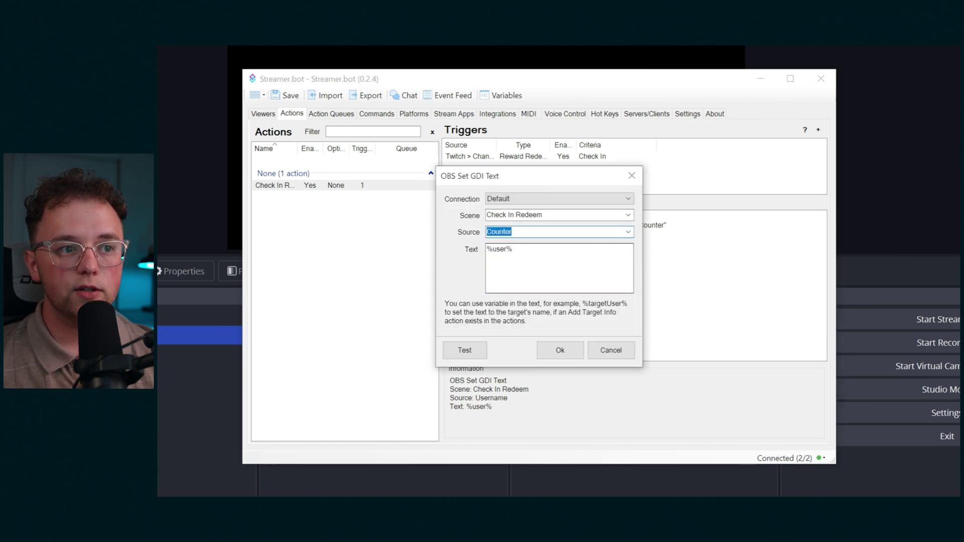
key("Tab")
type("%")
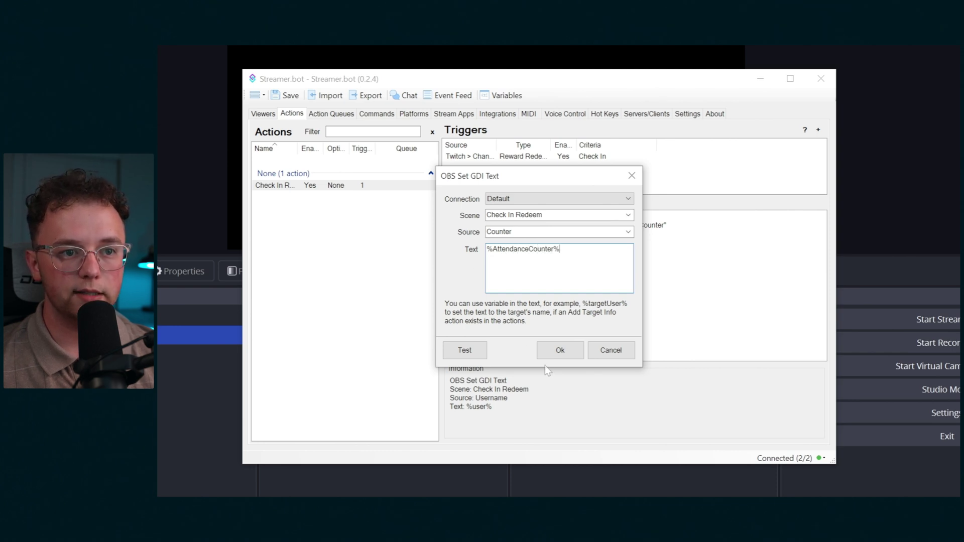
left_click(568, 351)
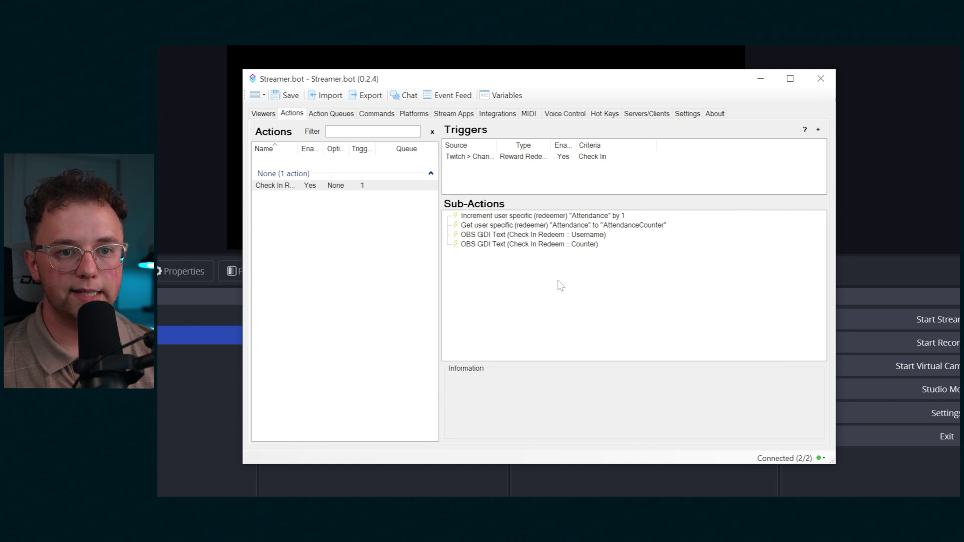
Step: Add an OBS Set Media State sub-action that restarts the Check In Animation
right_click(447, 254)
mouse_move(467, 301)
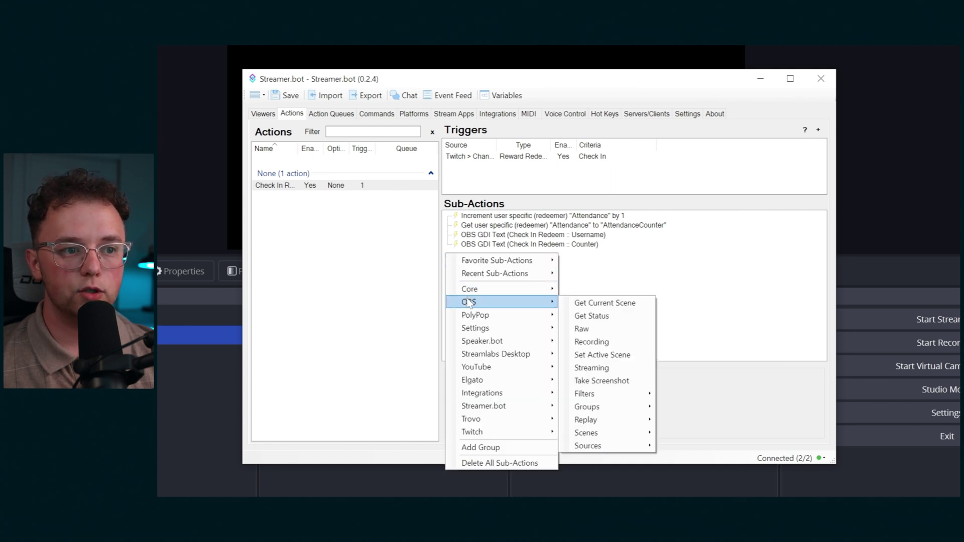
mouse_move(611, 447)
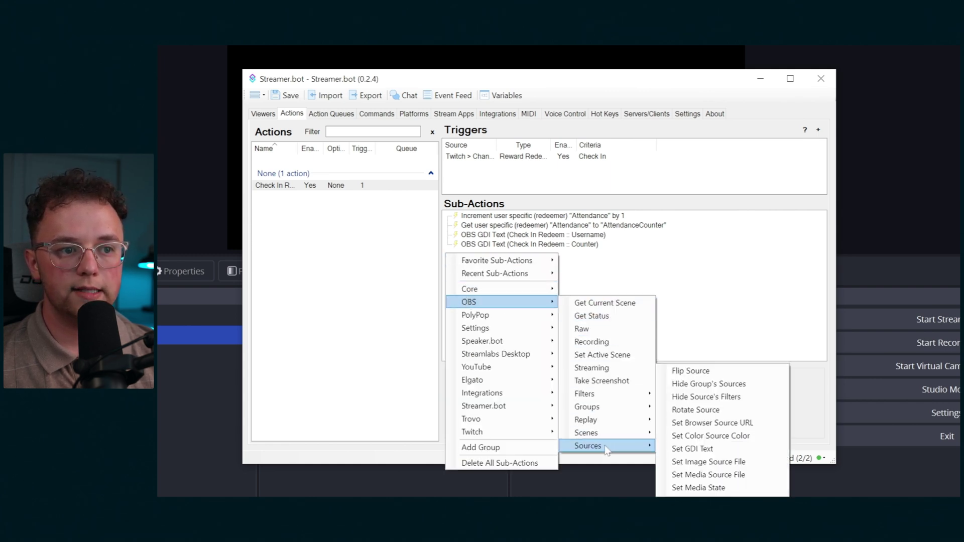
left_click(699, 488)
left_click(546, 290)
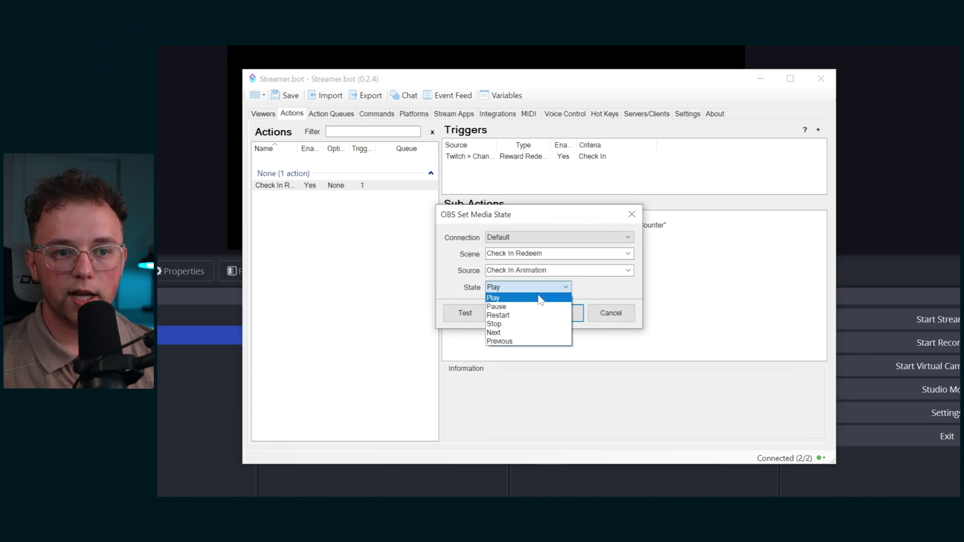
left_click(502, 315)
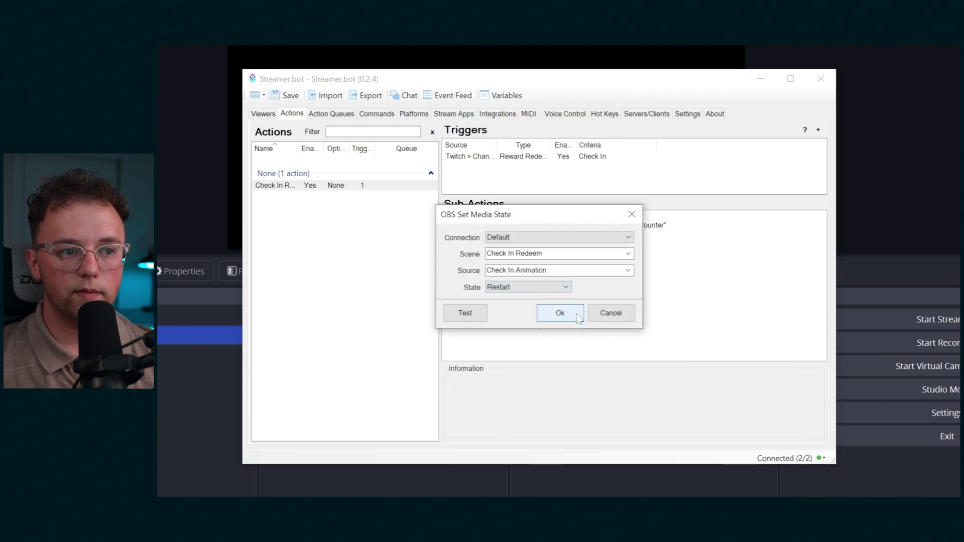
left_click(560, 313)
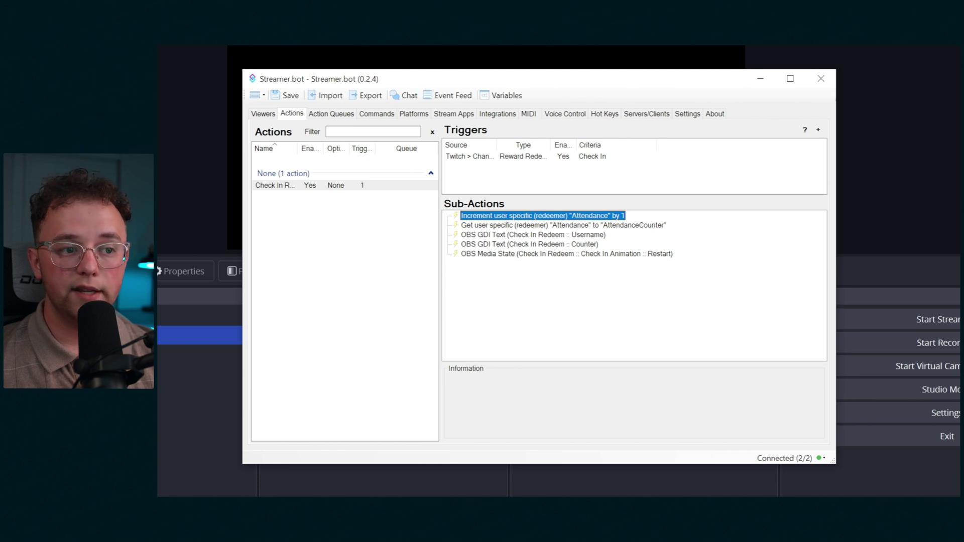
Step: Add a Core Delay sub-action of 150 ms
right_click(483, 272)
mouse_move(520, 309)
left_click(653, 295)
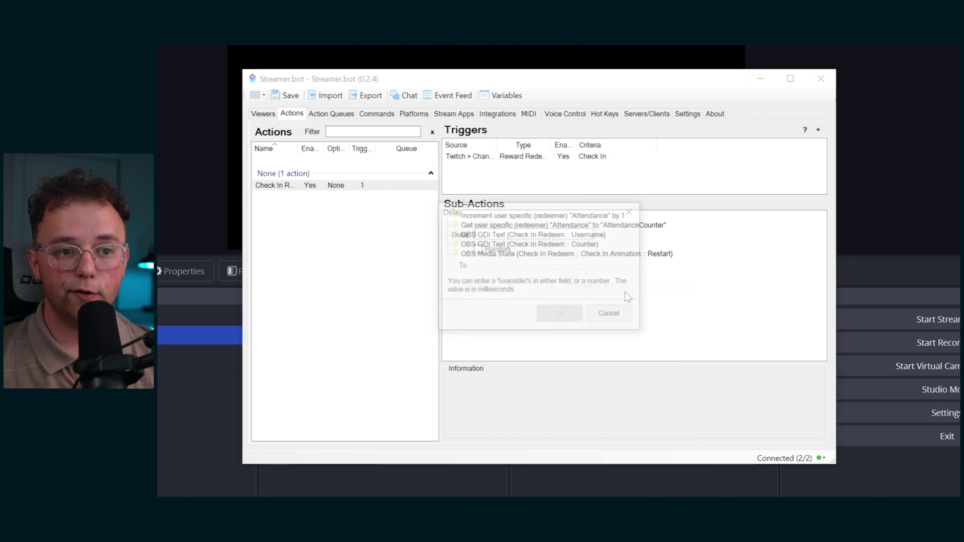
type("150")
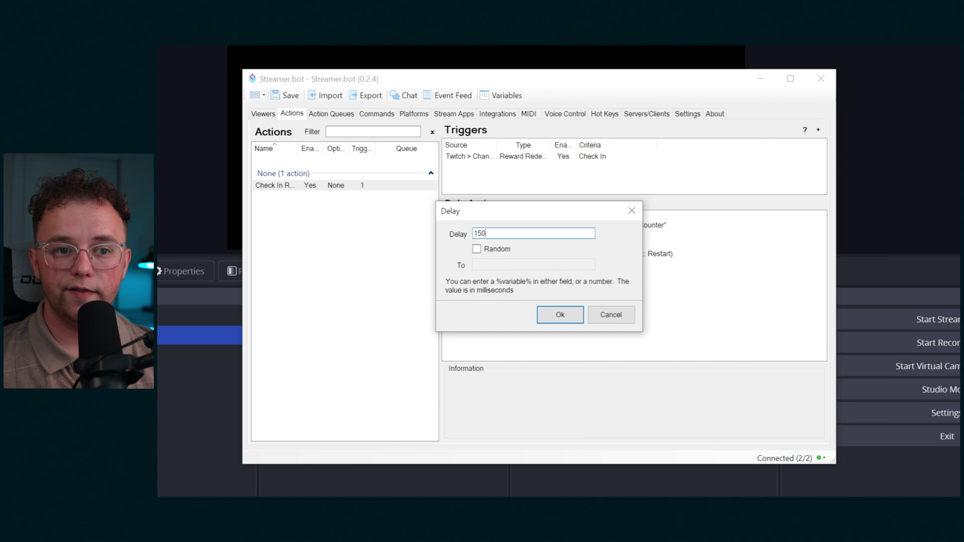
left_click(560, 315)
Step: Start adding an OBS Set Scene Filter State sub-action
right_click(446, 275)
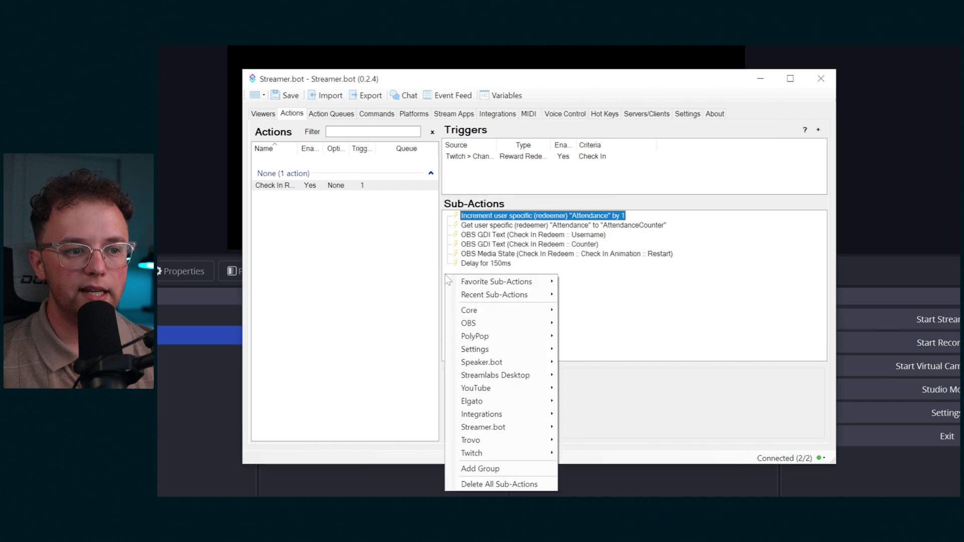
mouse_move(499, 330)
mouse_move(603, 455)
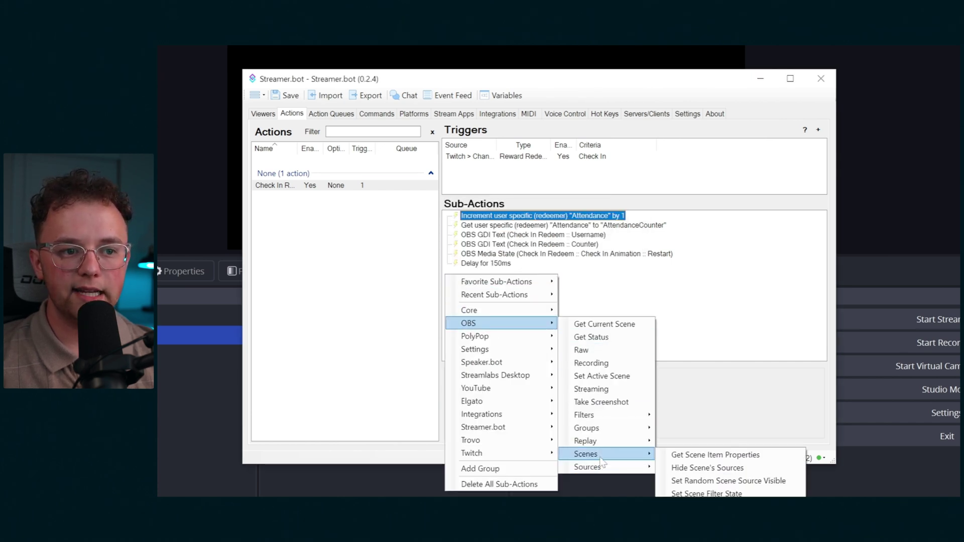
left_click(703, 493)
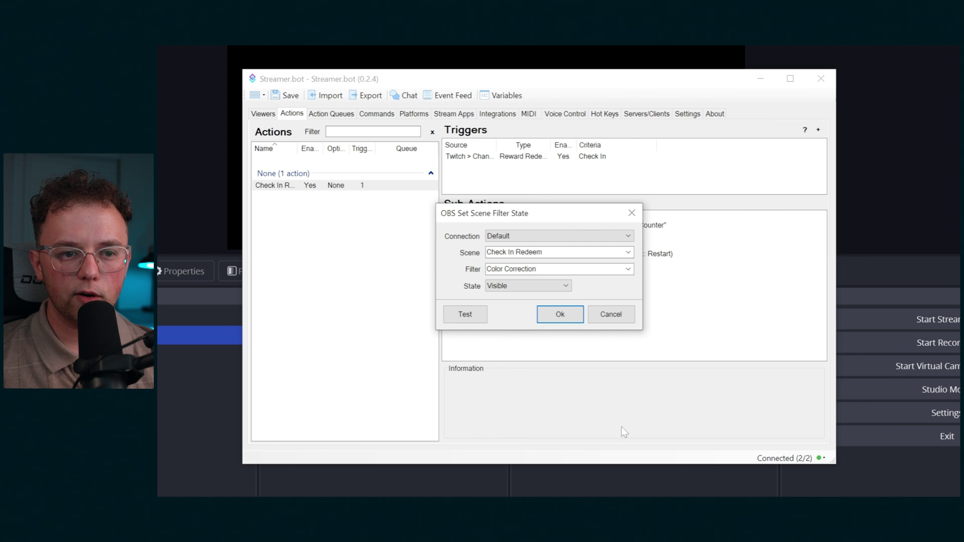
Step: Set the Color Correction filter state to Hidden, then add a 3000 ms delay
left_click(563, 287)
left_click(520, 305)
left_click(560, 314)
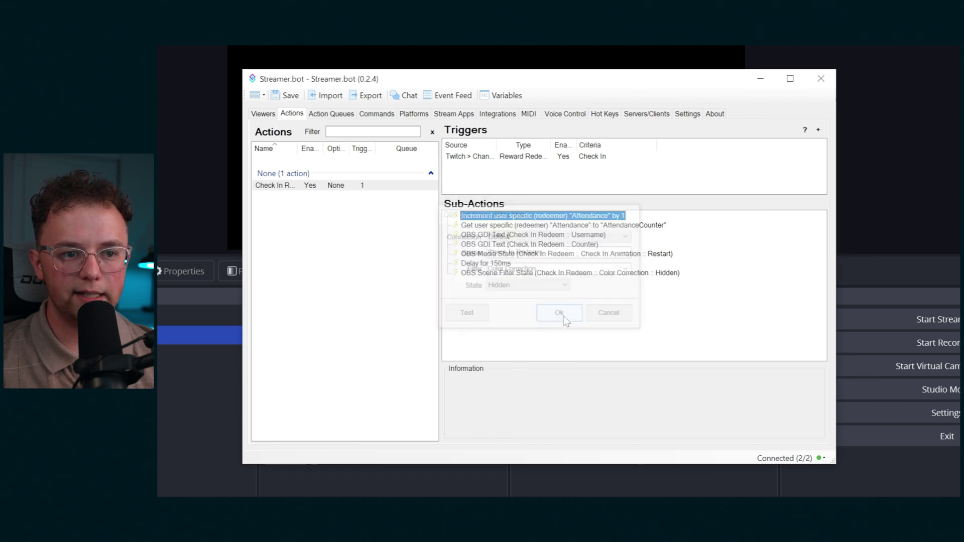
right_click(457, 289)
mouse_move(495, 320)
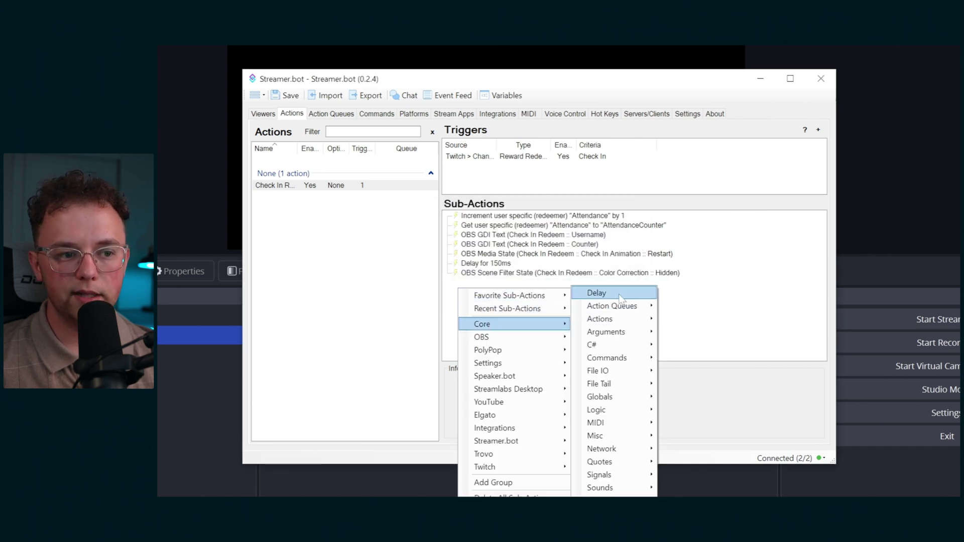
left_click(593, 291)
type("3000")
left_click(560, 314)
Step: Duplicate the filter step as Visible, then add a 1000 ms delay at the end
right_click(497, 273)
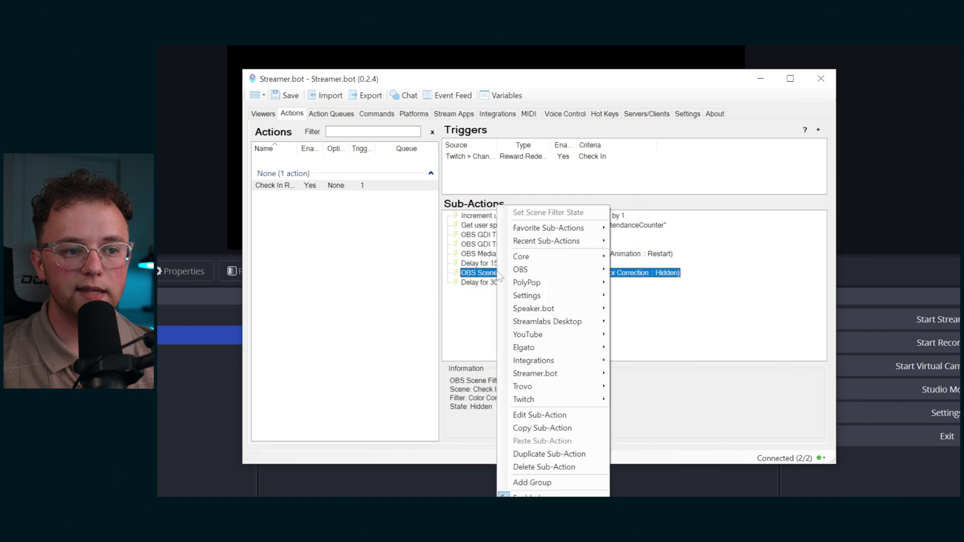
left_click(527, 454)
double_click(573, 293)
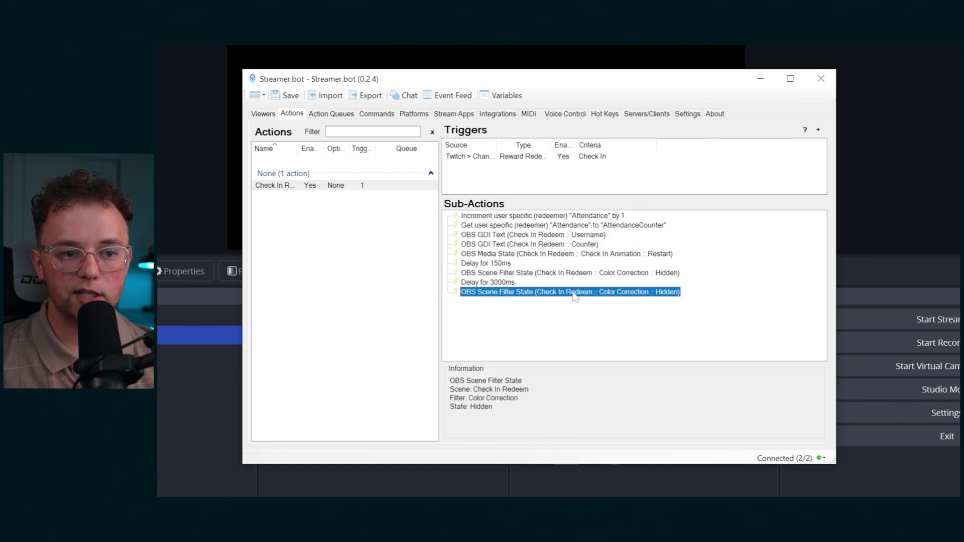
left_click(566, 285)
left_click(503, 302)
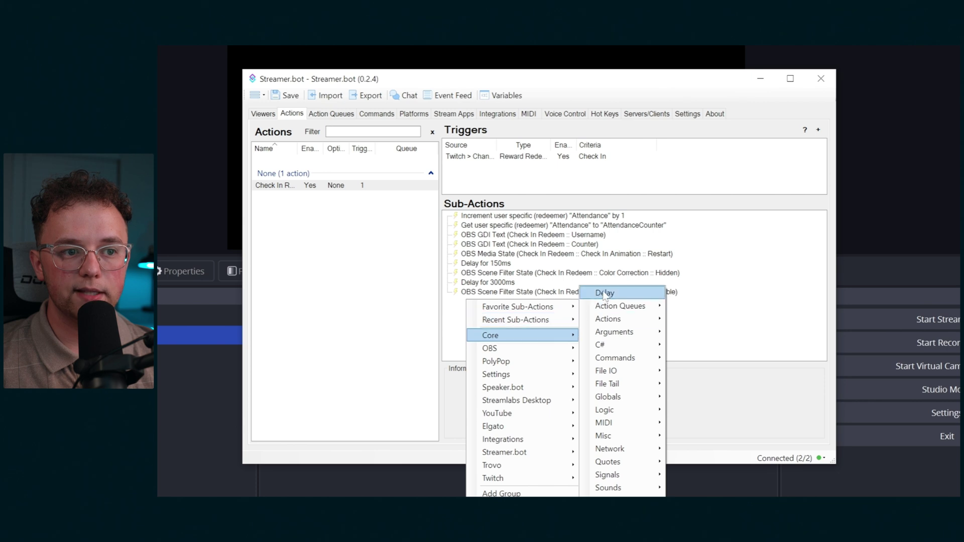
left_click(610, 301)
type("1000")
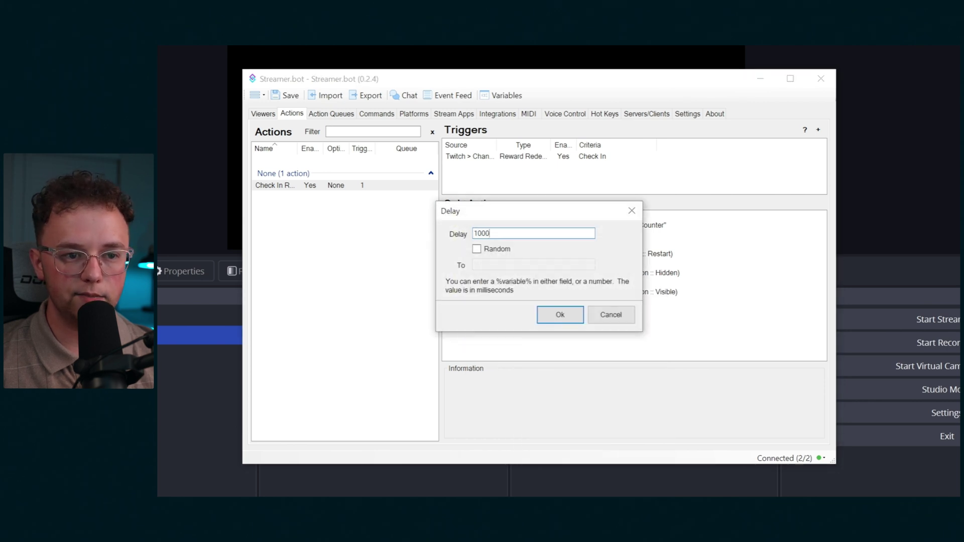
left_click(558, 315)
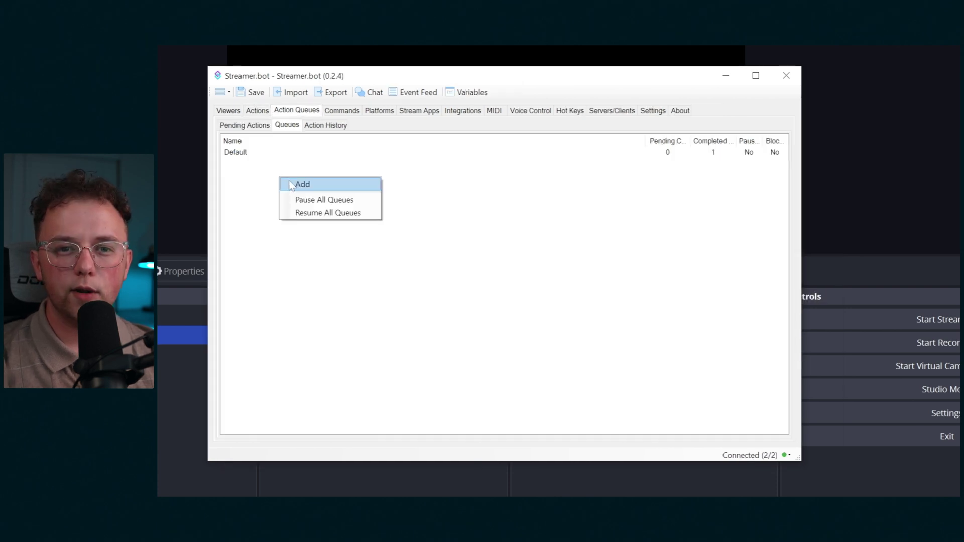
Step: Create a new blocking action queue named 'Check In Queue'
left_click(291, 184)
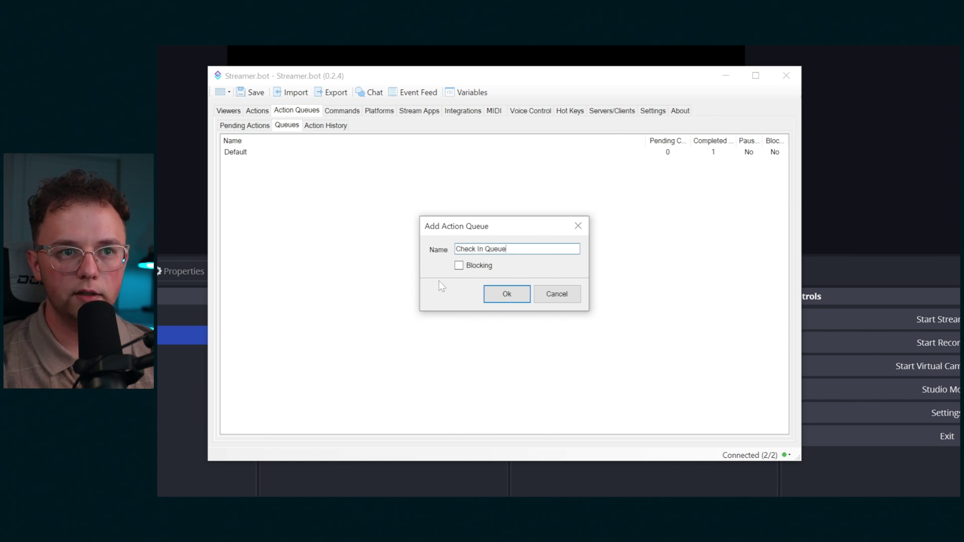
left_click(510, 296)
left_click(258, 111)
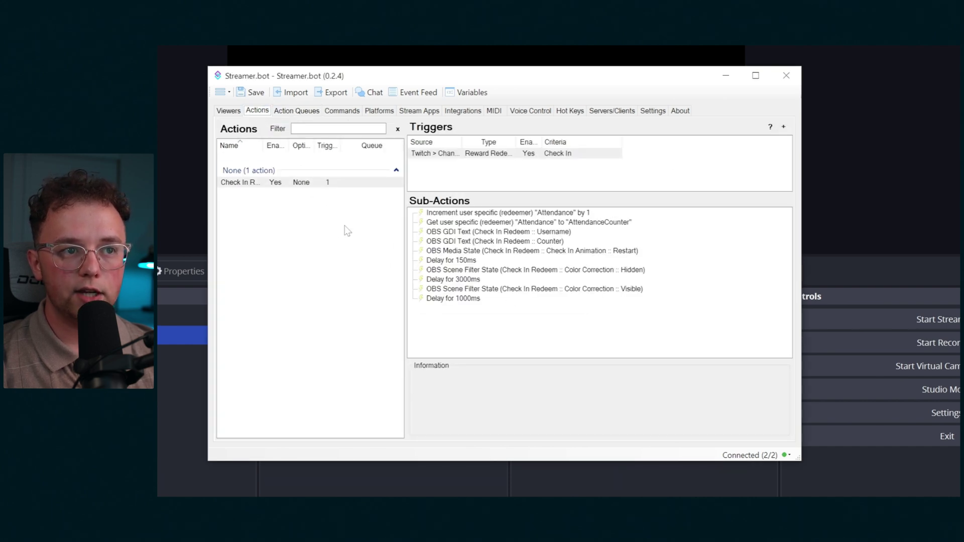
Step: Assign the Check In Redeem action to the Check In Queue
right_click(334, 189)
left_click(347, 202)
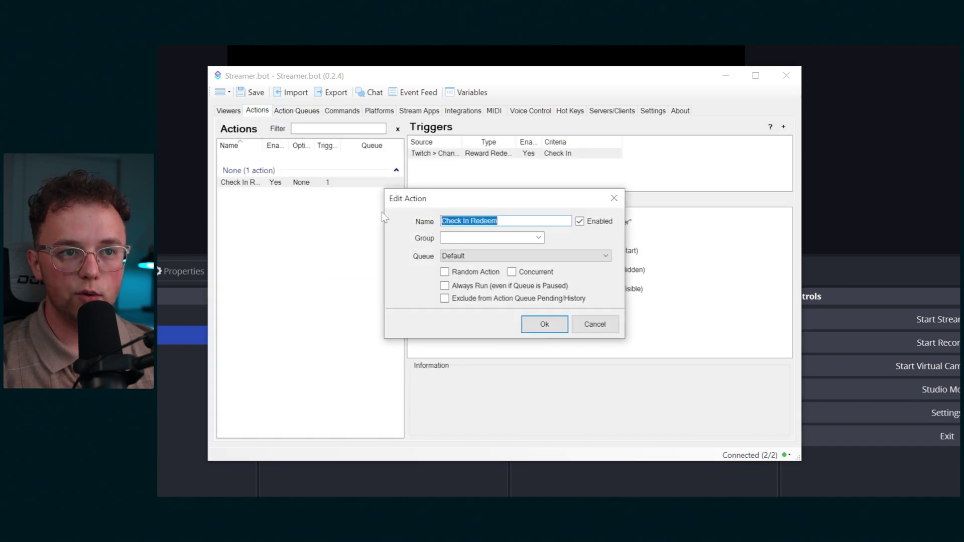
left_click(531, 255)
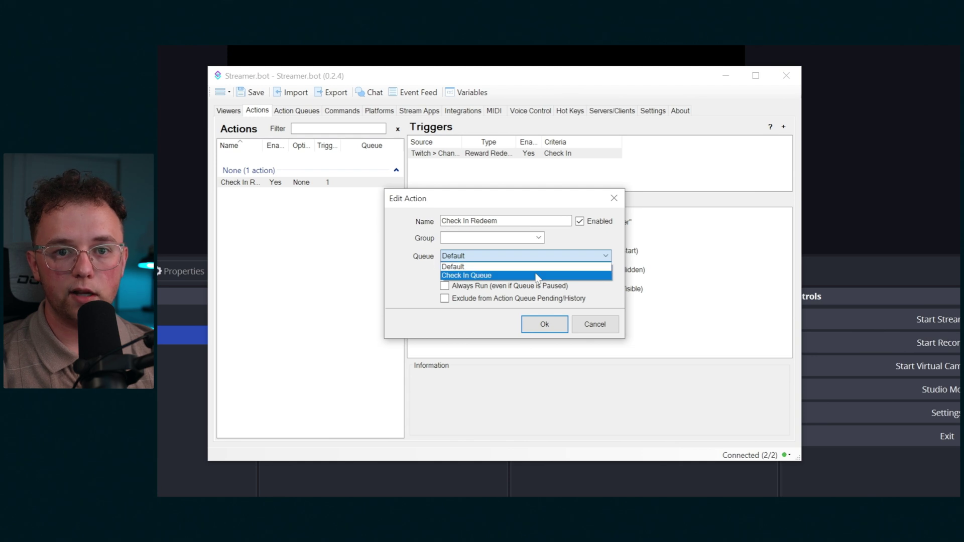
left_click(537, 275)
left_click(540, 324)
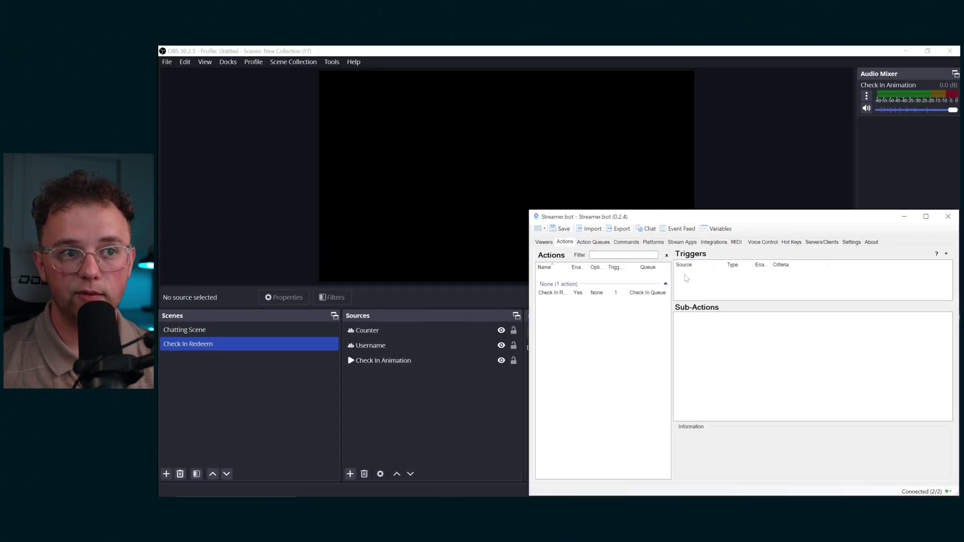
Step: Test-fire Check In Redeem's Twitch reward trigger, then center the Streamer.bot window
left_click(617, 293)
right_click(713, 274)
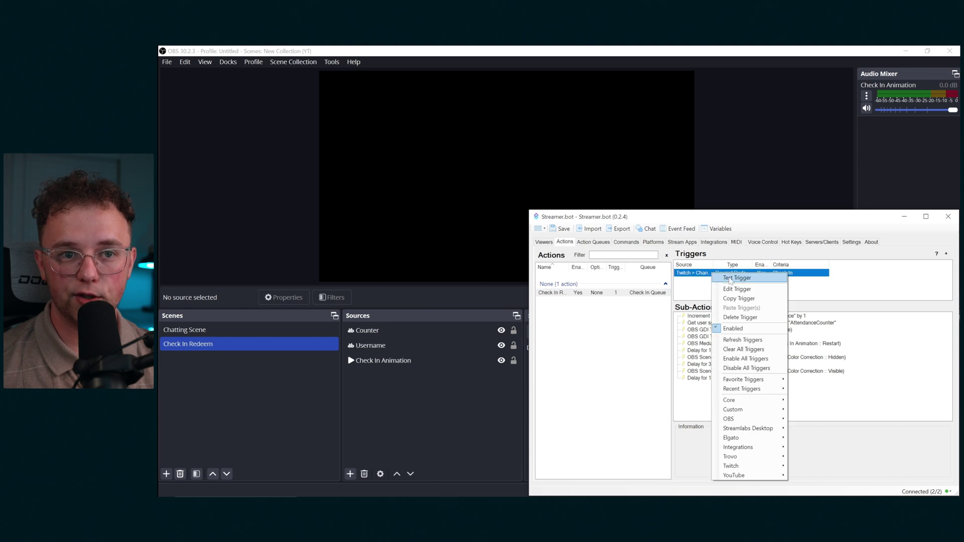
left_click(731, 279)
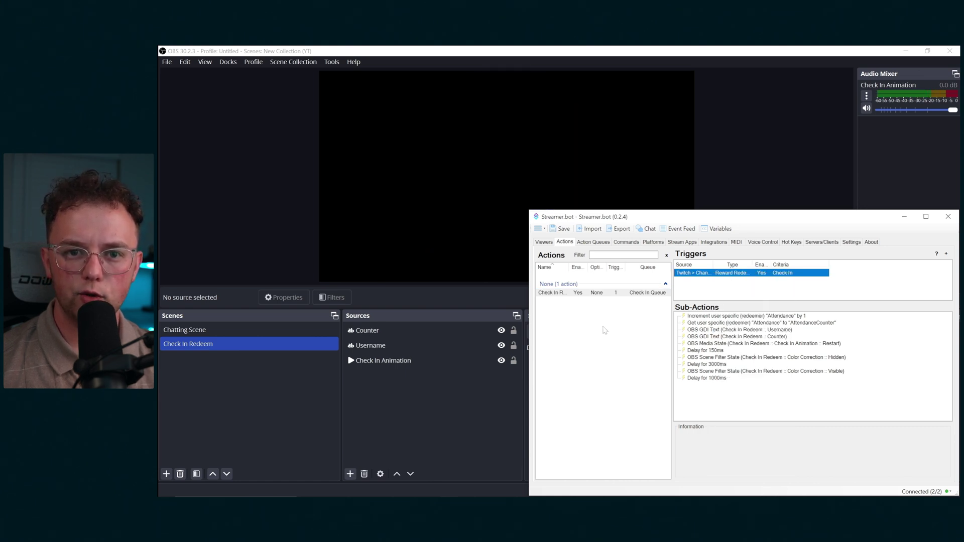
left_click_drag(734, 217, 514, 150)
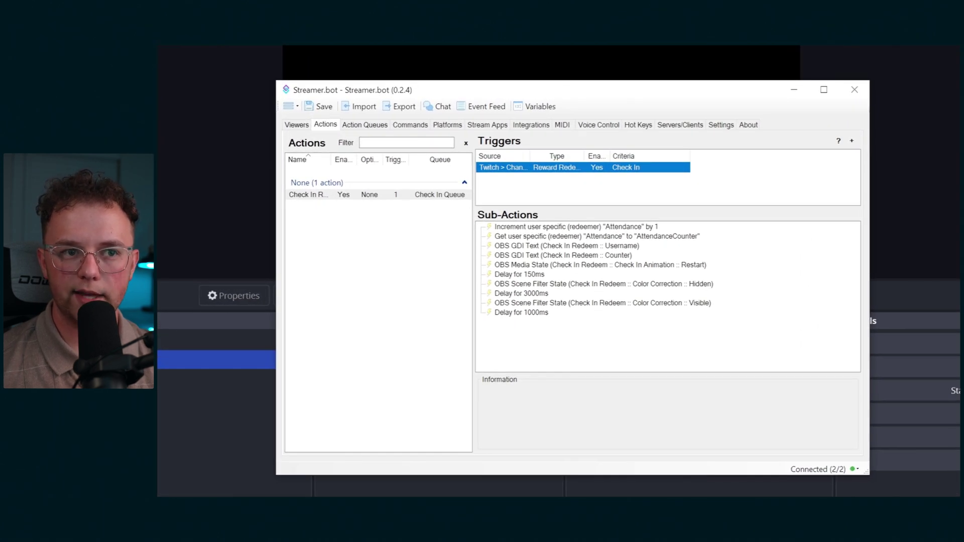
Step: Create a new action named 'ALL CLEAR CHECK IN'
right_click(317, 217)
left_click(333, 224)
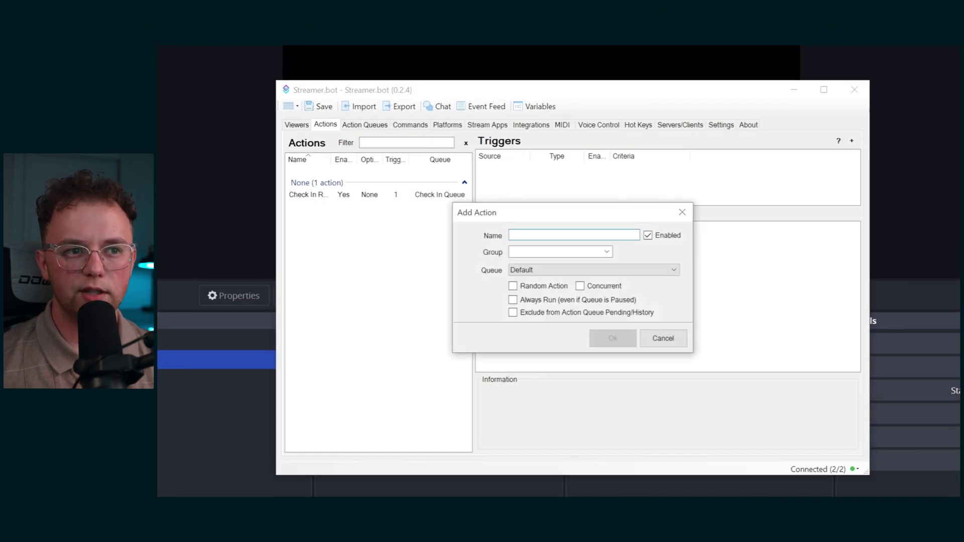
type("ALL CLEAR CHECK IN")
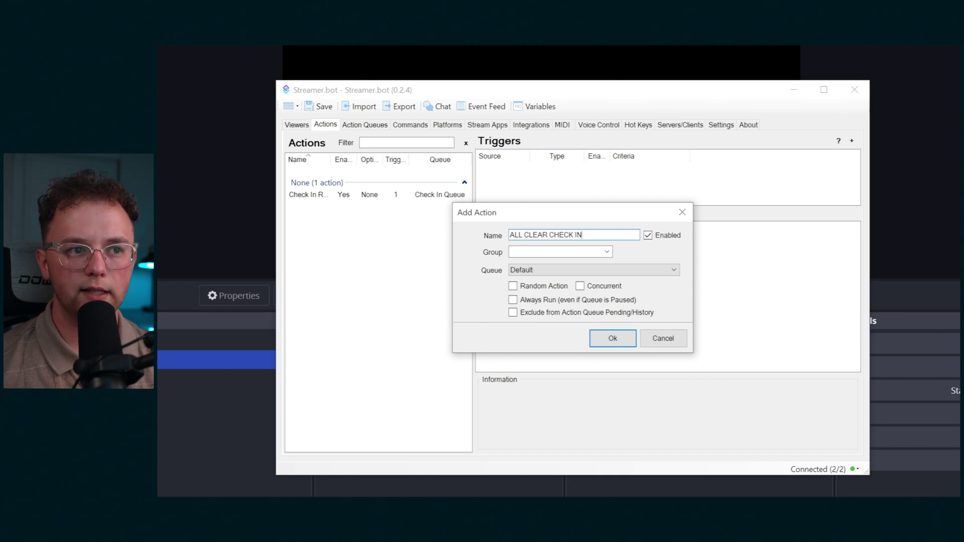
key("Return")
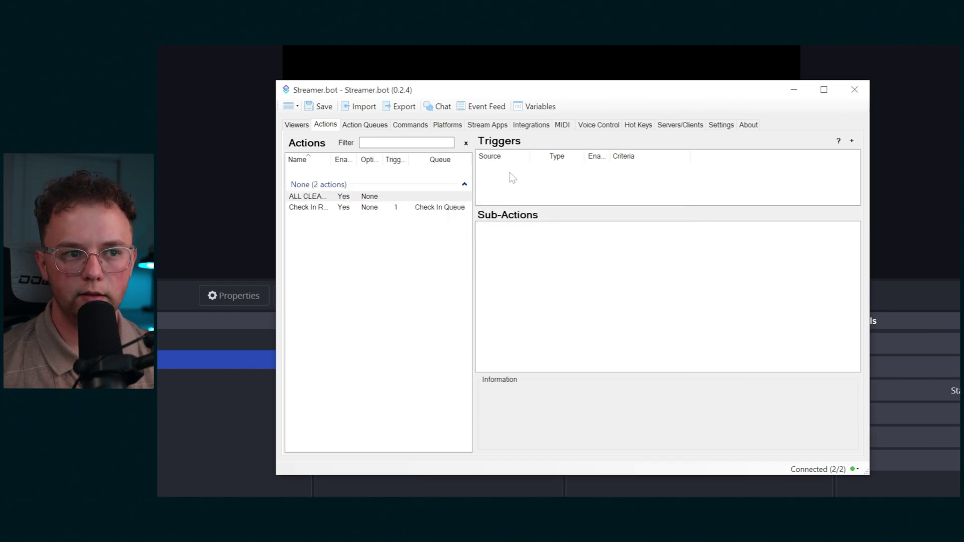
Step: Give the ALL CLEAR CHECK IN action a Core Test trigger
right_click(511, 173)
mouse_move(545, 250)
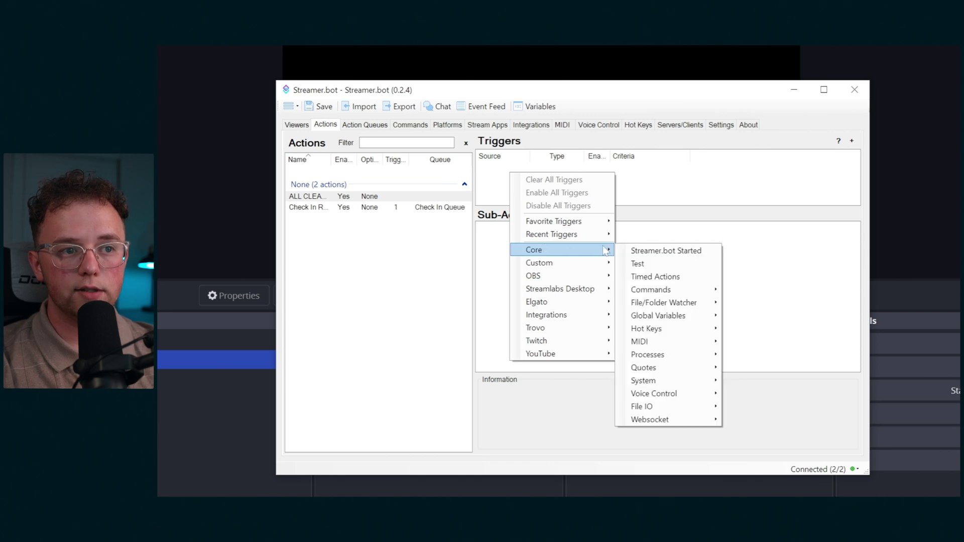
left_click(662, 265)
left_click(652, 345)
Step: Add an Execute C# Code sub-action containing CPH.UnsetAllUsersVar("Attendance", true);
right_click(492, 236)
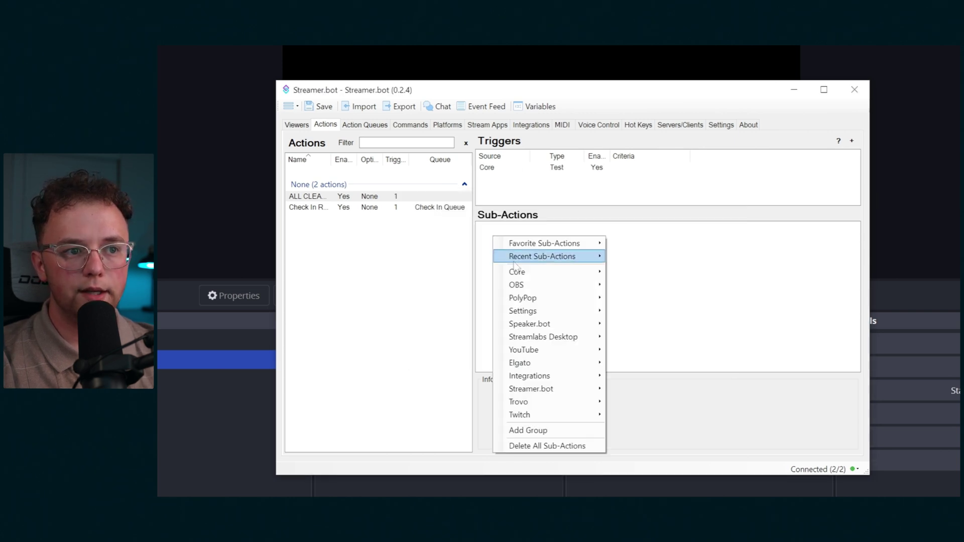
mouse_move(518, 273)
mouse_move(651, 327)
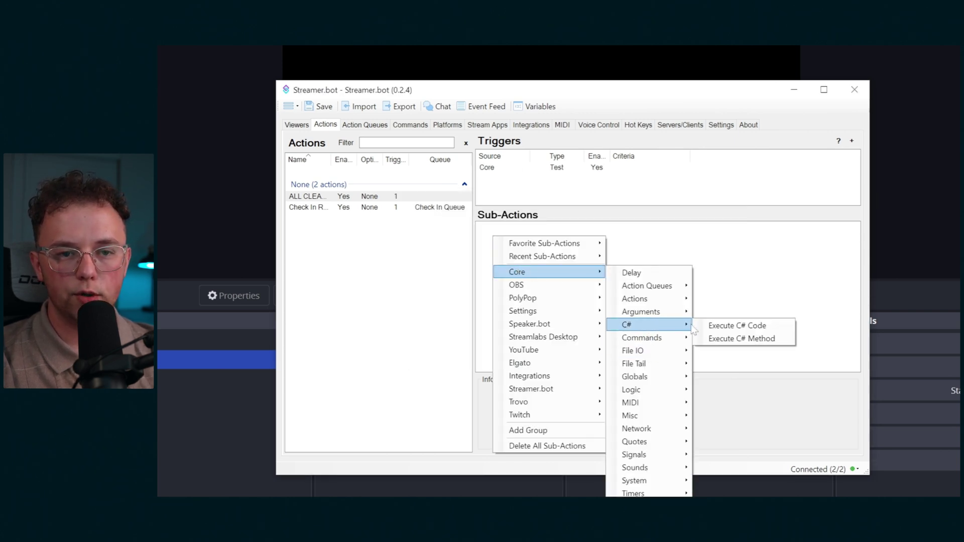
left_click(720, 326)
left_click_drag(499, 172, 382, 172)
type("CPH.UnsetAllUsersVar(\"Attendance\", true);")
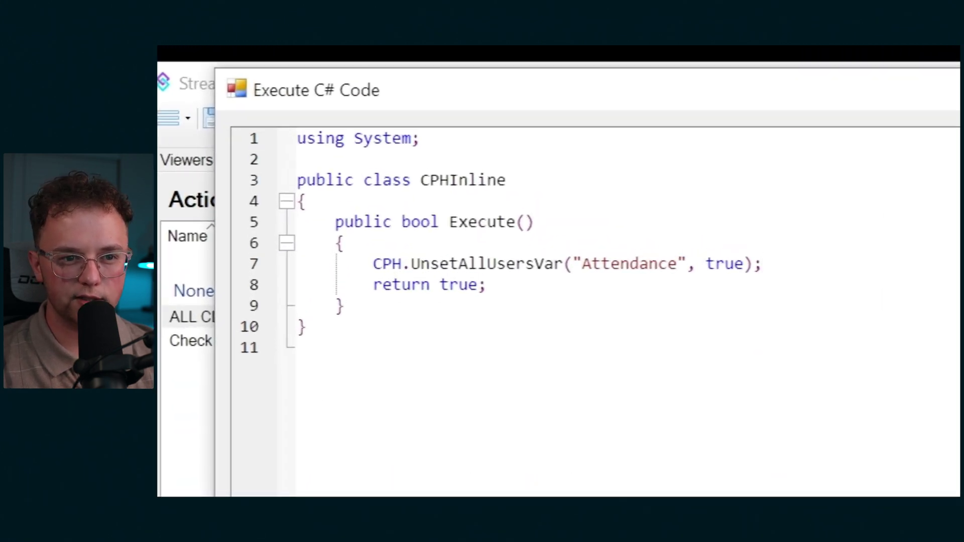
Step: Test-fire ALL CLEAR CHECK IN's Core Test trigger to wipe the Attendance values
left_click(686, 204)
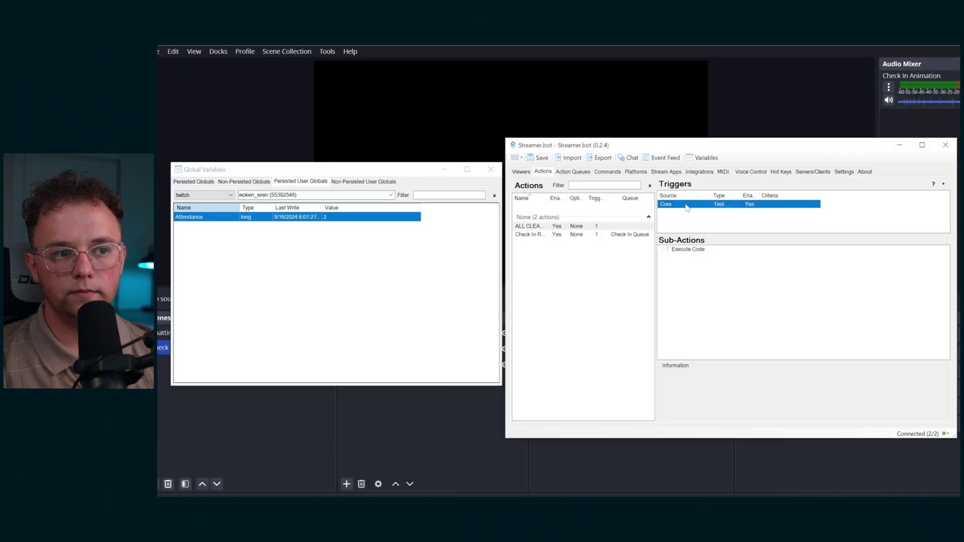
right_click(686, 204)
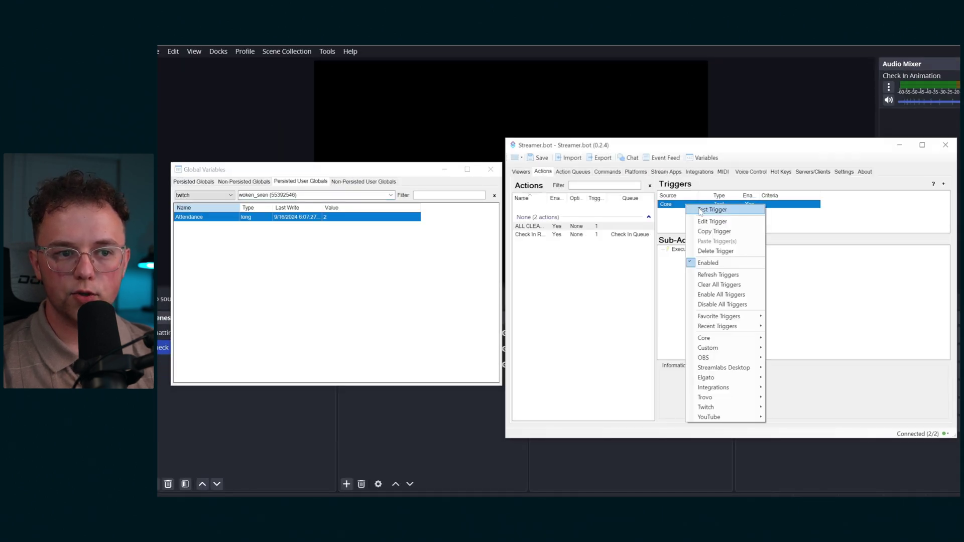
left_click(701, 210)
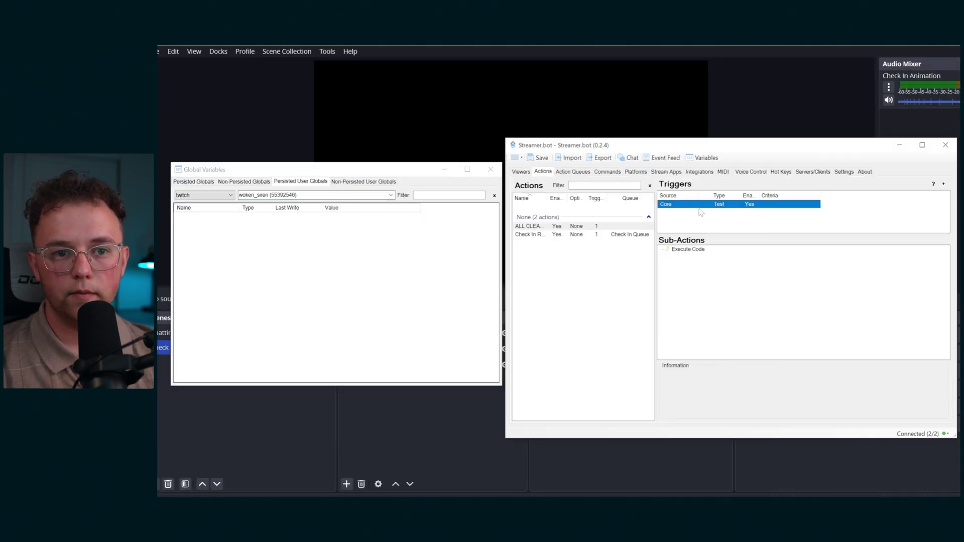